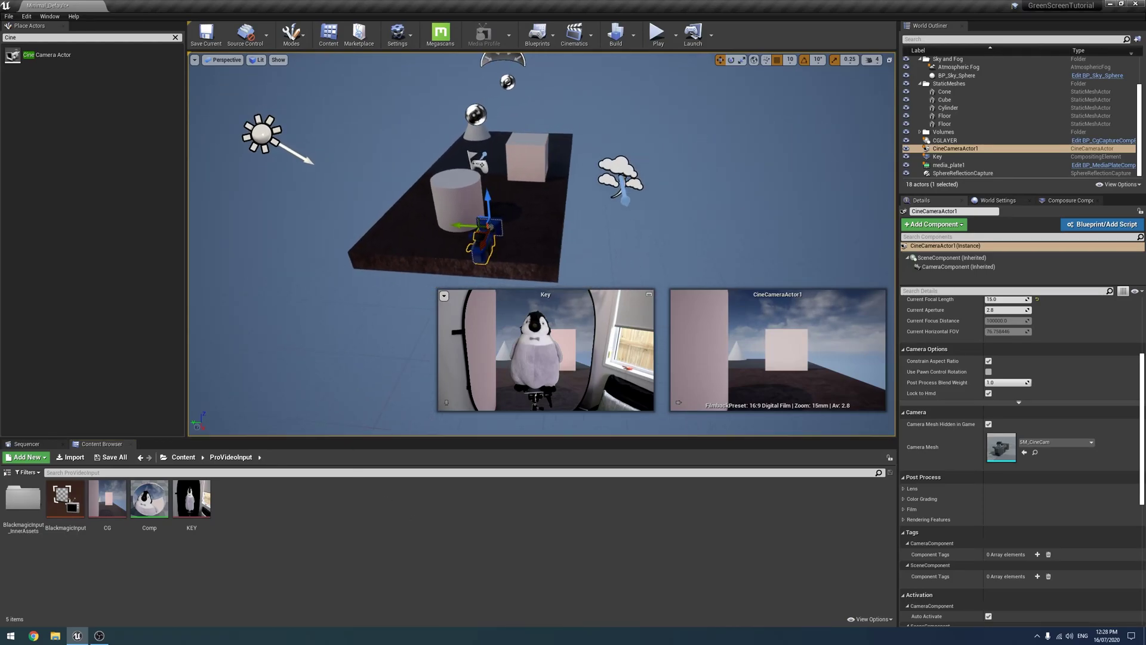
Examine the cine camera's placement around the cylinder and cube from several angles, and compare the CGLAYER and CineCameraActor1 previews.
{"action": "key", "text": "w"}
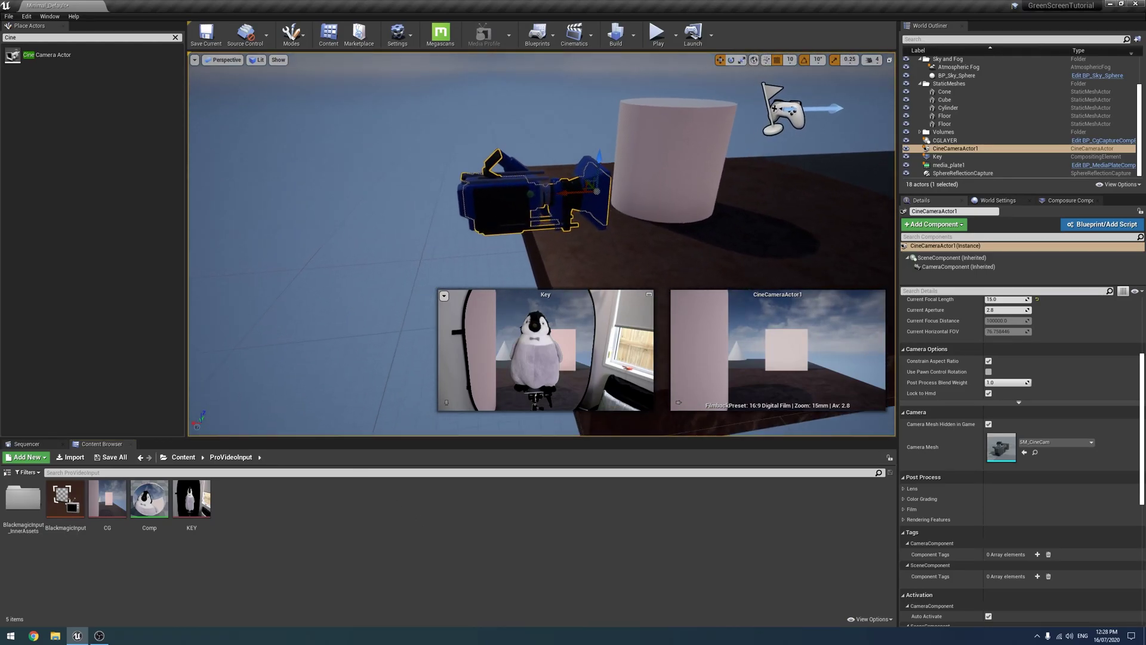
{"action": "key", "text": "a"}
{"action": "key", "text": "w"}
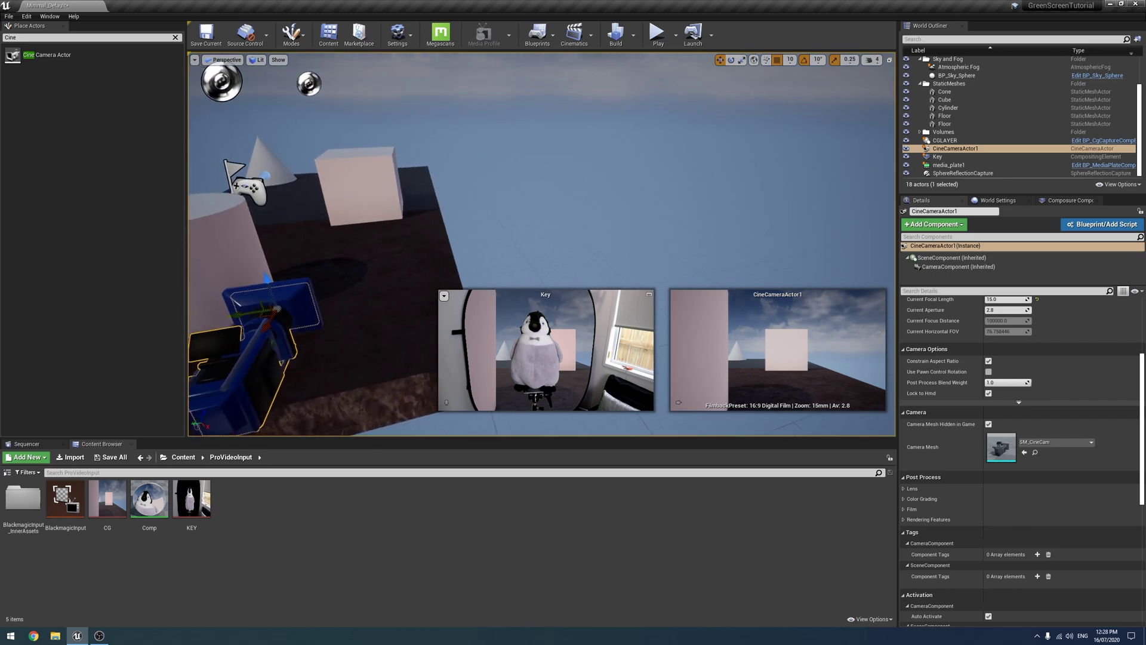
{"action": "key", "text": "s"}
{"action": "key", "text": "a"}
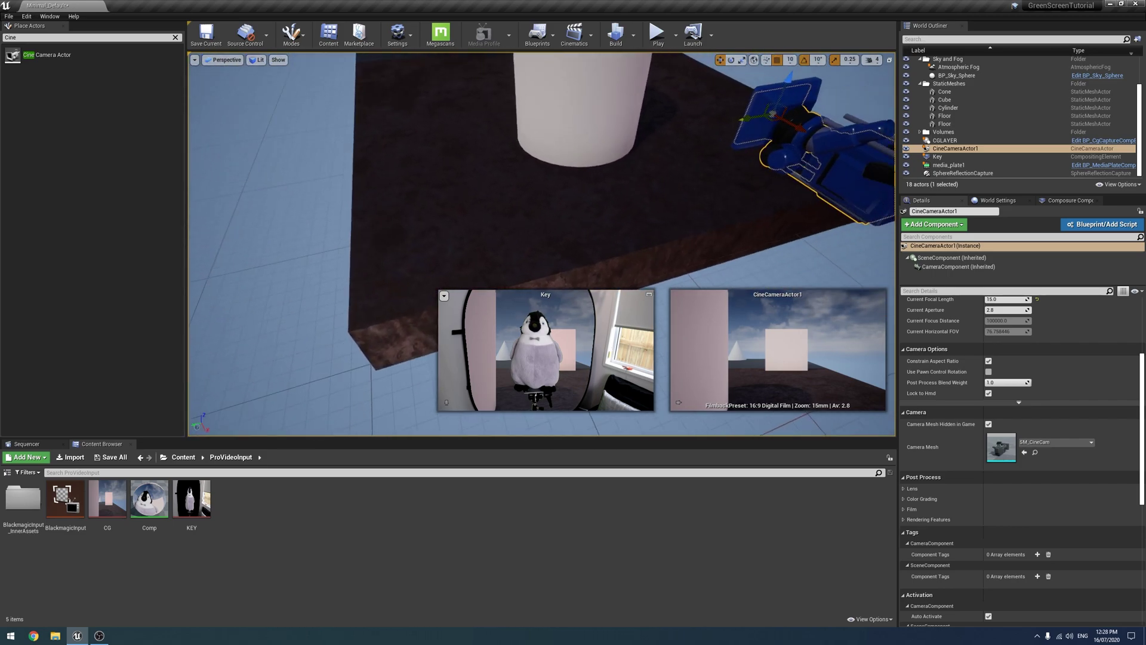
{"action": "left_click_drag", "start_coordinate": [260, 272], "coordinate": [355, 316], "text": "alt"}
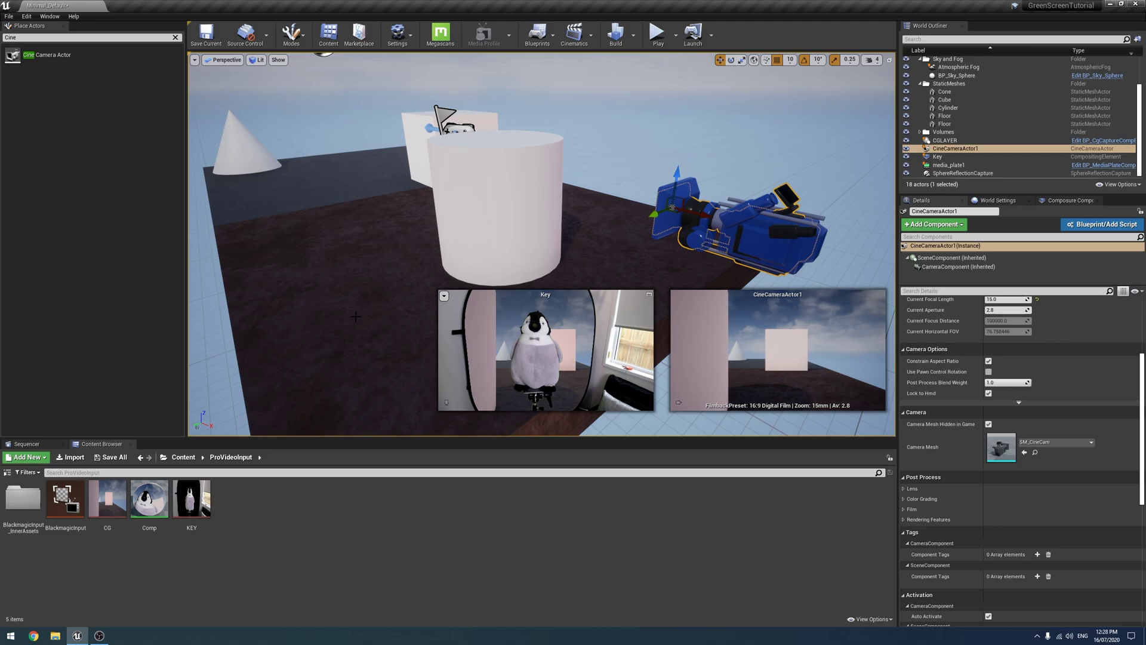
{"action": "right_click_drag", "start_coordinate": [600, 228], "coordinate": [477, 256]}
{"action": "mouse_move", "coordinate": [591, 250]}
{"action": "right_mouse_down"}
{"action": "mouse_move", "coordinate": [615, 246]}
{"action": "mouse_move", "coordinate": [591, 230]}
{"action": "right_mouse_up"}
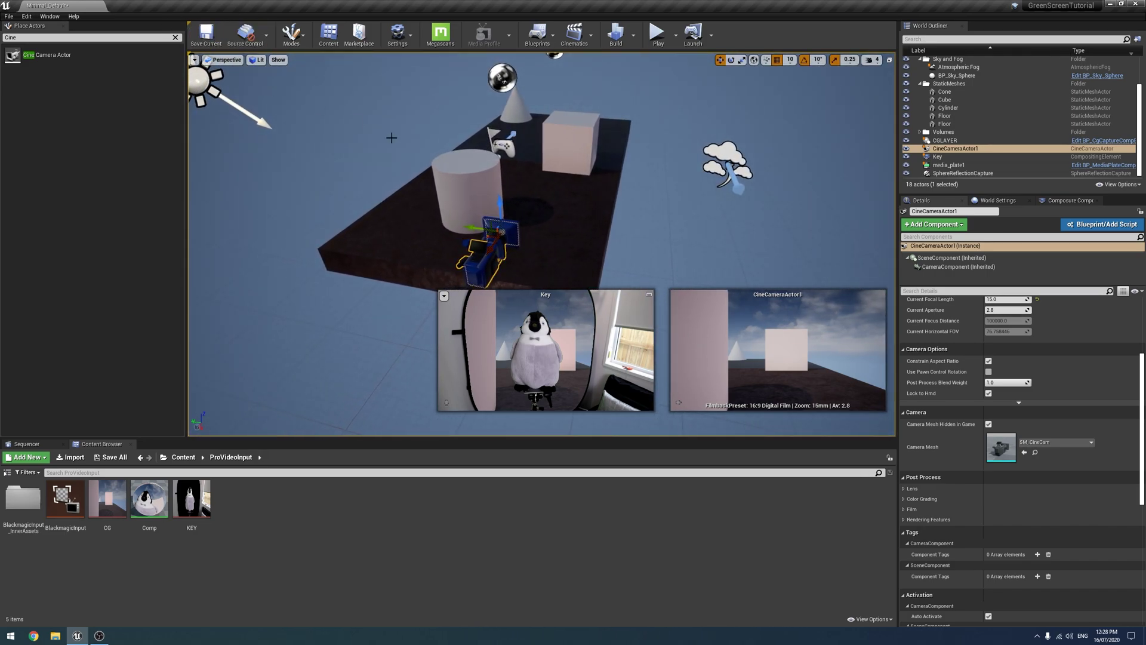
{"action": "right_click_drag", "start_coordinate": [418, 150], "coordinate": [411, 153]}
{"action": "left_click_drag", "start_coordinate": [574, 211], "coordinate": [476, 214]}
{"action": "left_click", "coordinate": [479, 192]}
{"action": "left_click", "coordinate": [944, 141]}
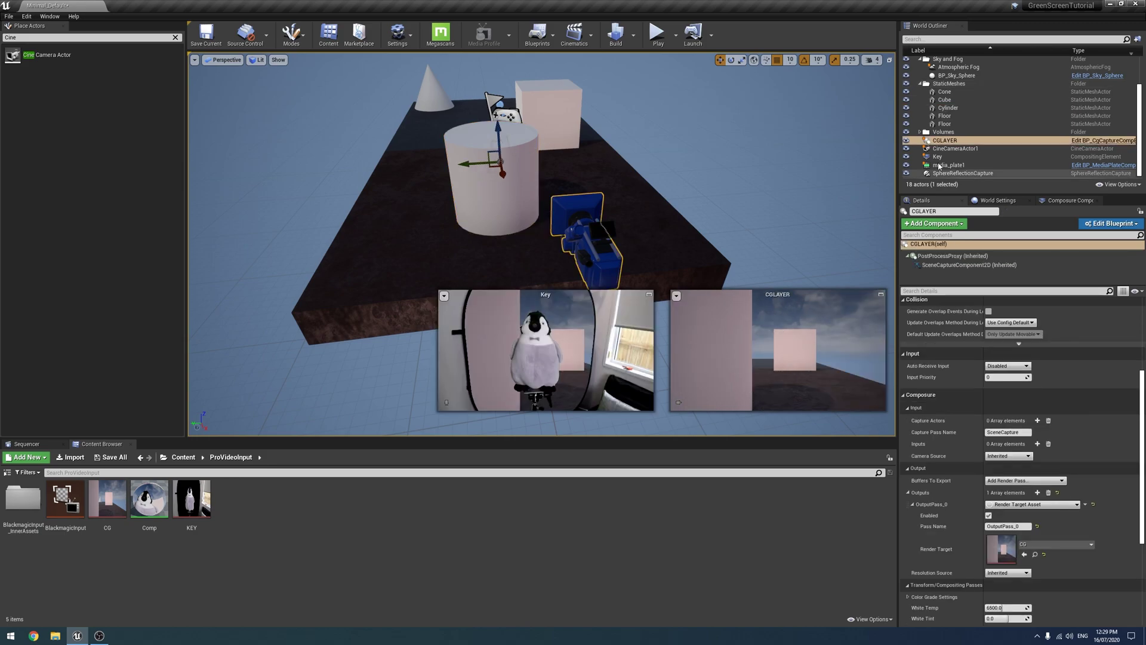
{"action": "left_click", "coordinate": [942, 149]}
{"action": "left_click_drag", "start_coordinate": [574, 215], "coordinate": [556, 274]}
{"action": "mouse_move", "coordinate": [556, 274]}
{"action": "right_mouse_down"}
{"action": "mouse_move", "coordinate": [514, 227]}
{"action": "mouse_move", "coordinate": [531, 269]}
{"action": "mouse_move", "coordinate": [508, 293]}
{"action": "mouse_move", "coordinate": [388, 251]}
{"action": "mouse_move", "coordinate": [400, 239]}
{"action": "mouse_move", "coordinate": [558, 275]}
{"action": "right_mouse_up"}
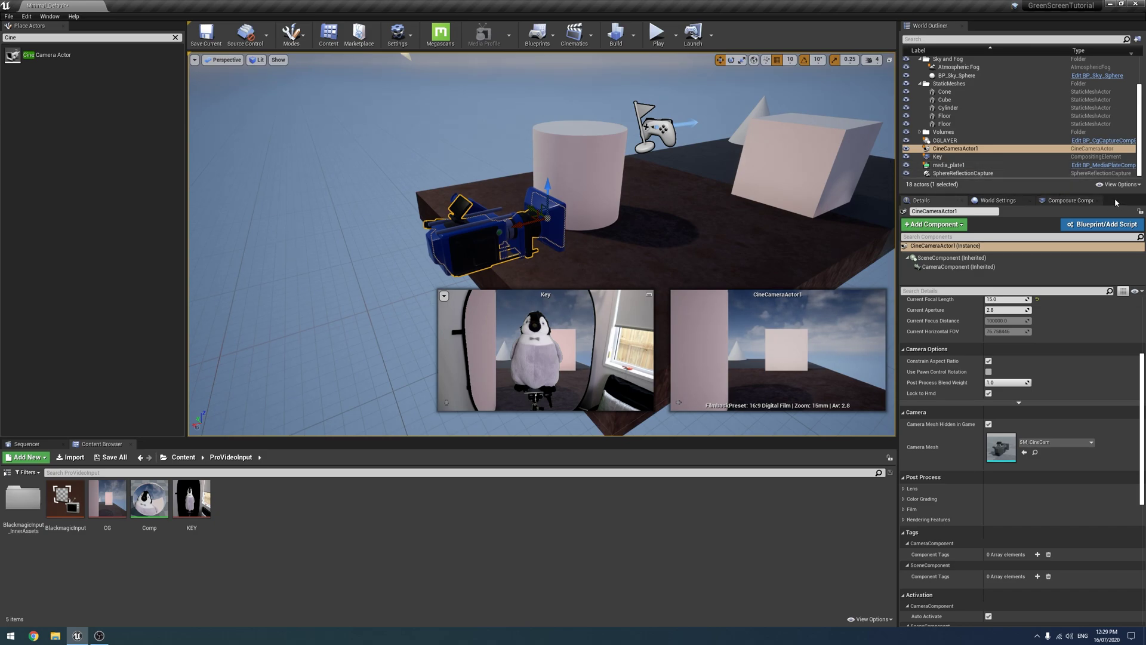
Add a CG Matte element to the Key comp and name it ForeGroundMatte.
{"action": "left_click", "coordinate": [1070, 201]}
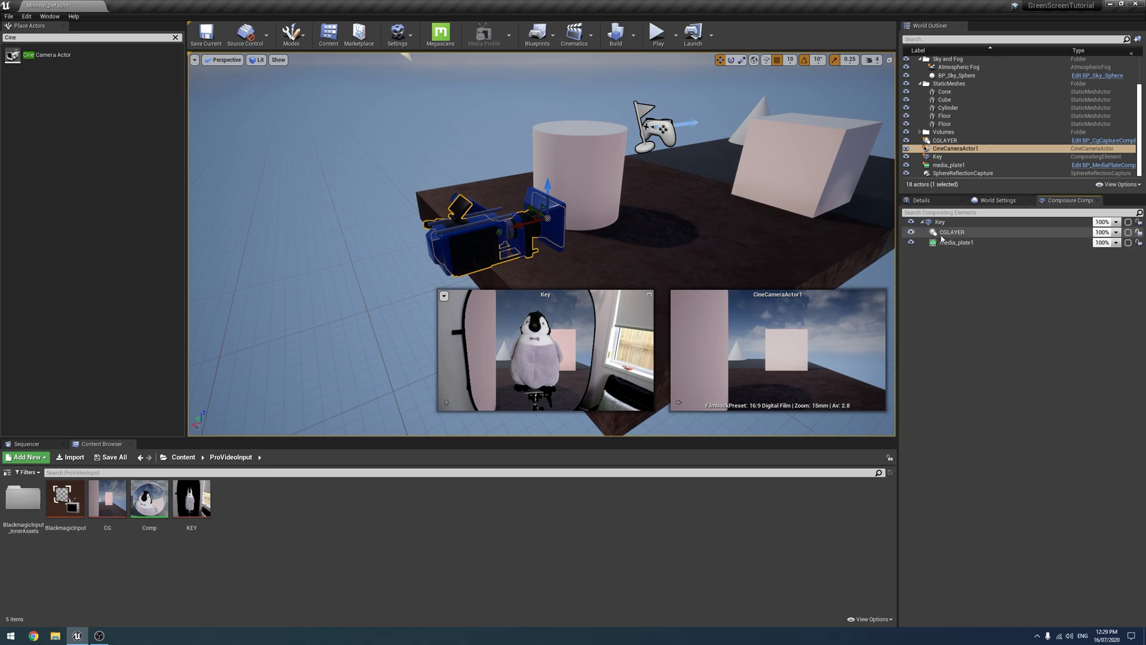
{"action": "right_click", "coordinate": [940, 228]}
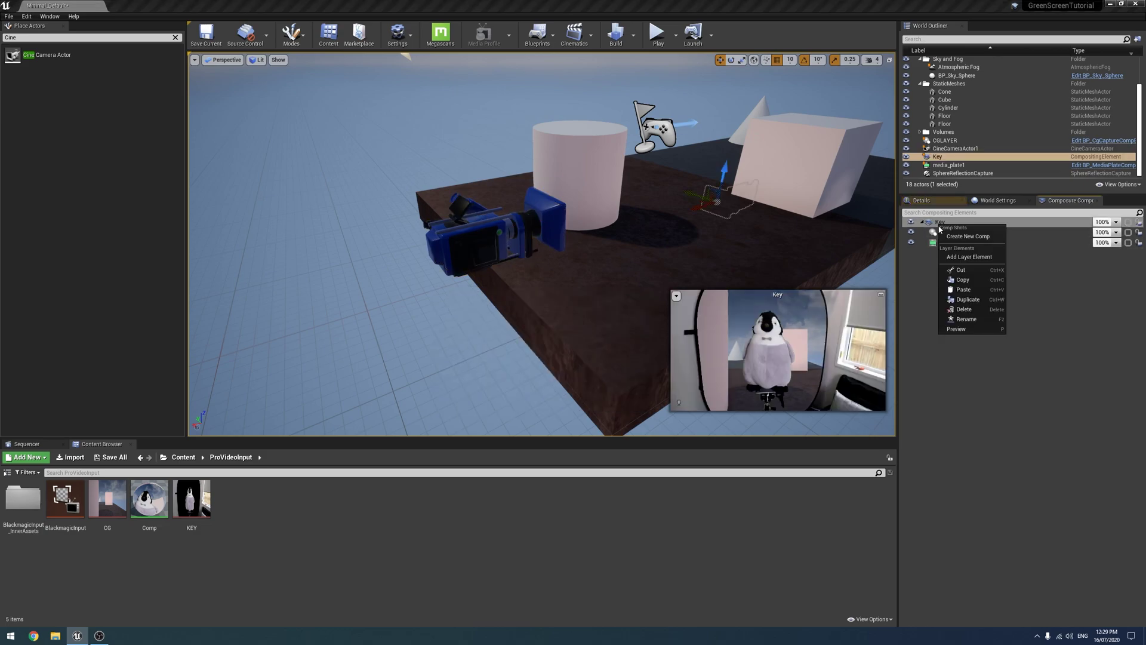
{"action": "left_click", "coordinate": [953, 261]}
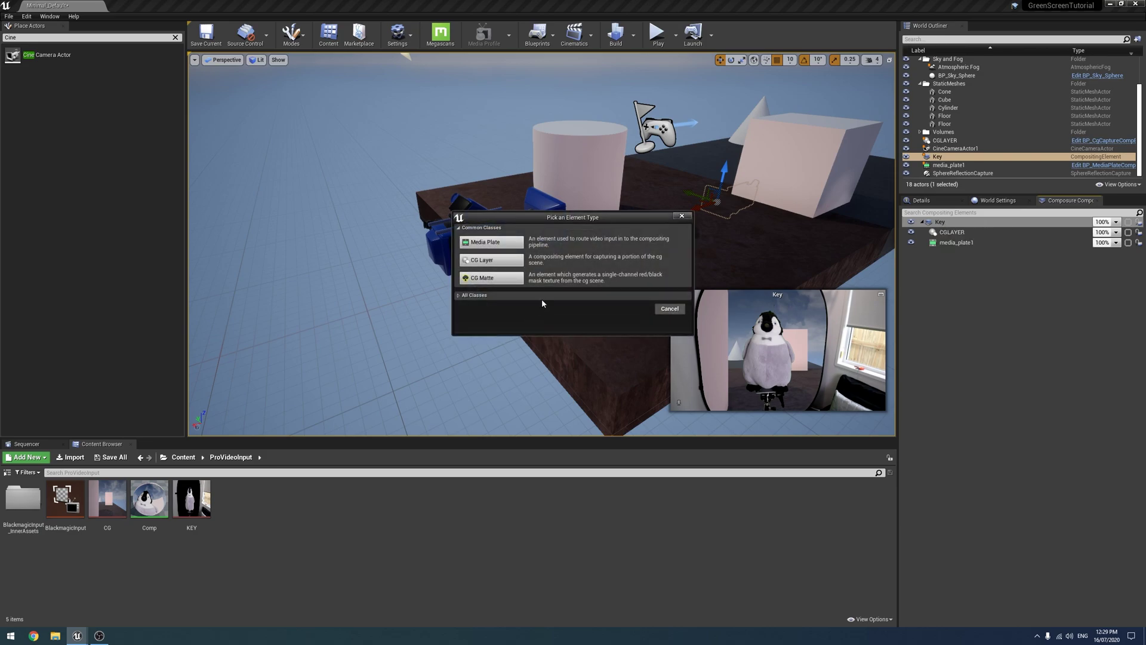
{"action": "left_click", "coordinate": [481, 280]}
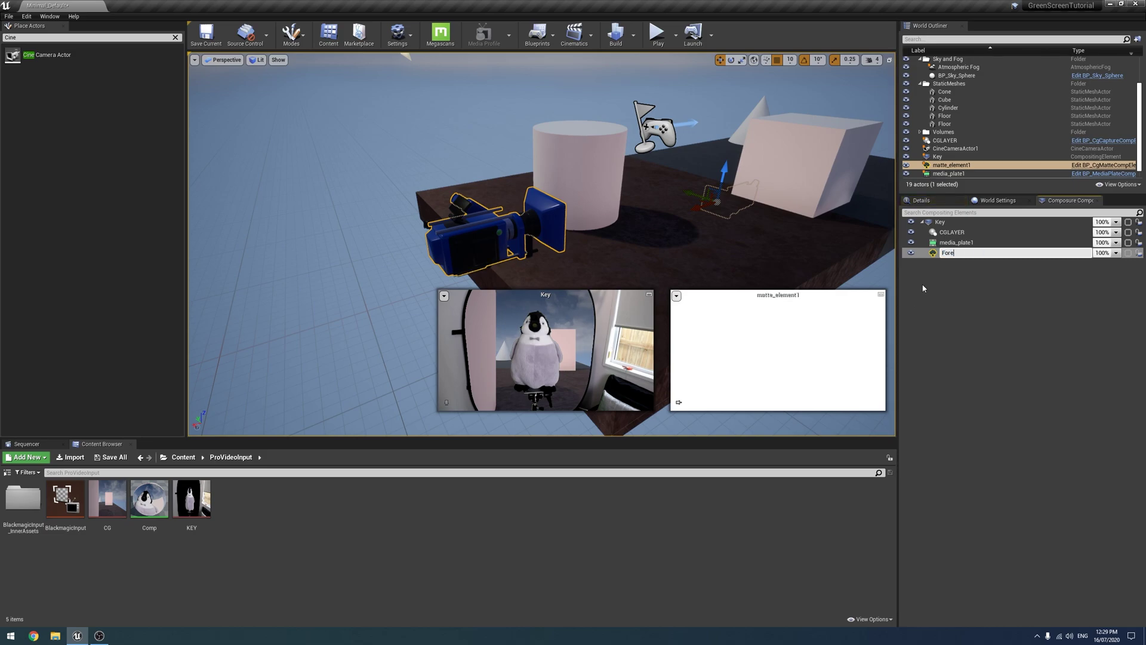
{"action": "type", "text": "ForeGroundMatte"}
{"action": "key", "text": "Return"}
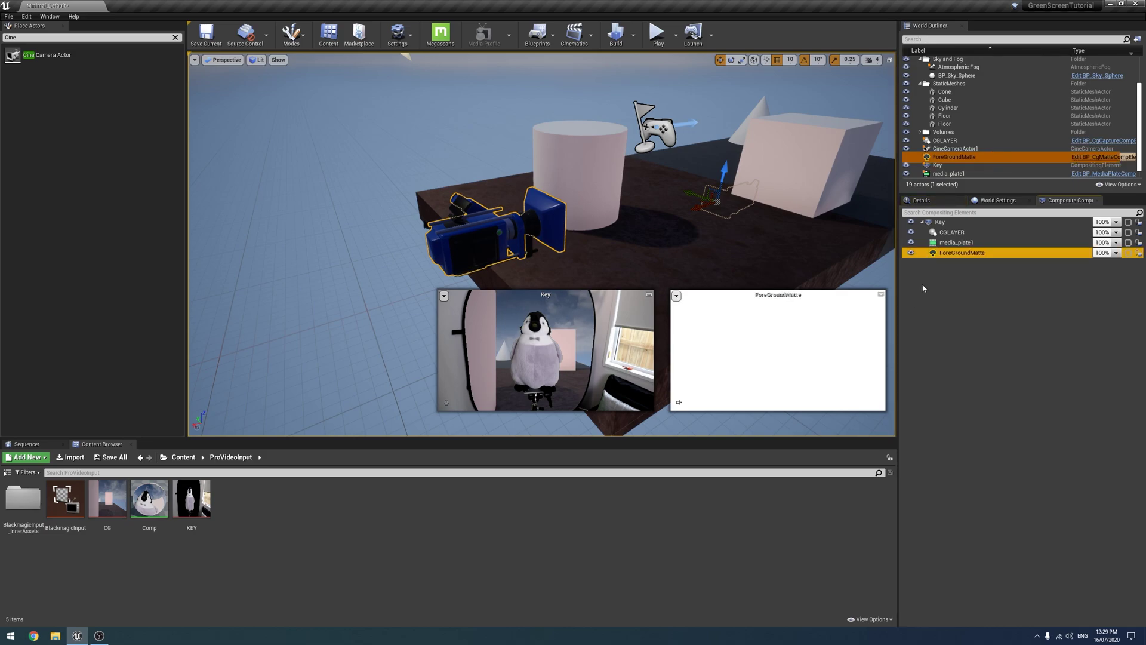
Add a CG Layer element to the Key comp and name it ForegROUND.
{"action": "right_click", "coordinate": [949, 224]}
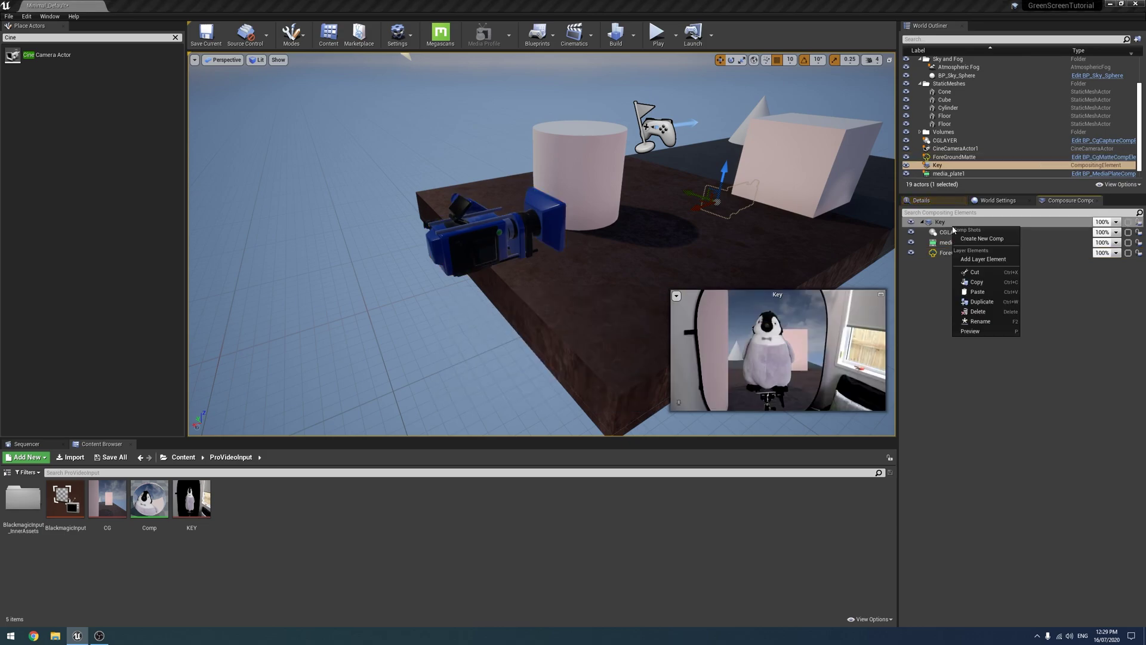
{"action": "left_click", "coordinate": [962, 258]}
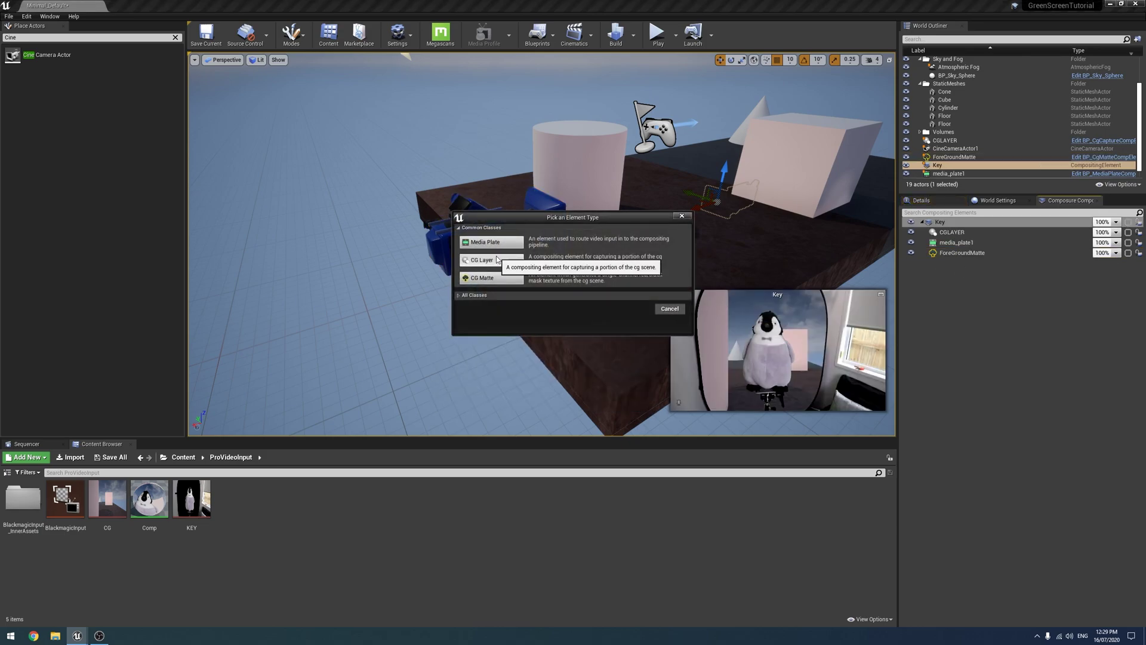
{"action": "left_click", "coordinate": [483, 261]}
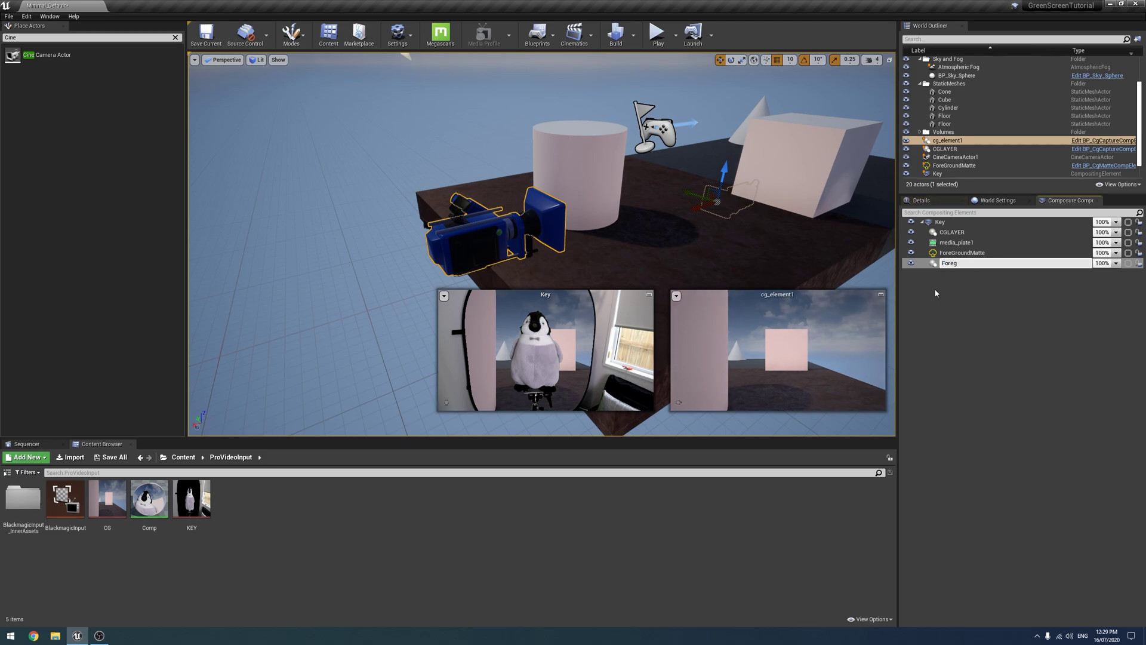
{"action": "type", "text": "ForegROUND"}
{"action": "key", "text": "Return"}
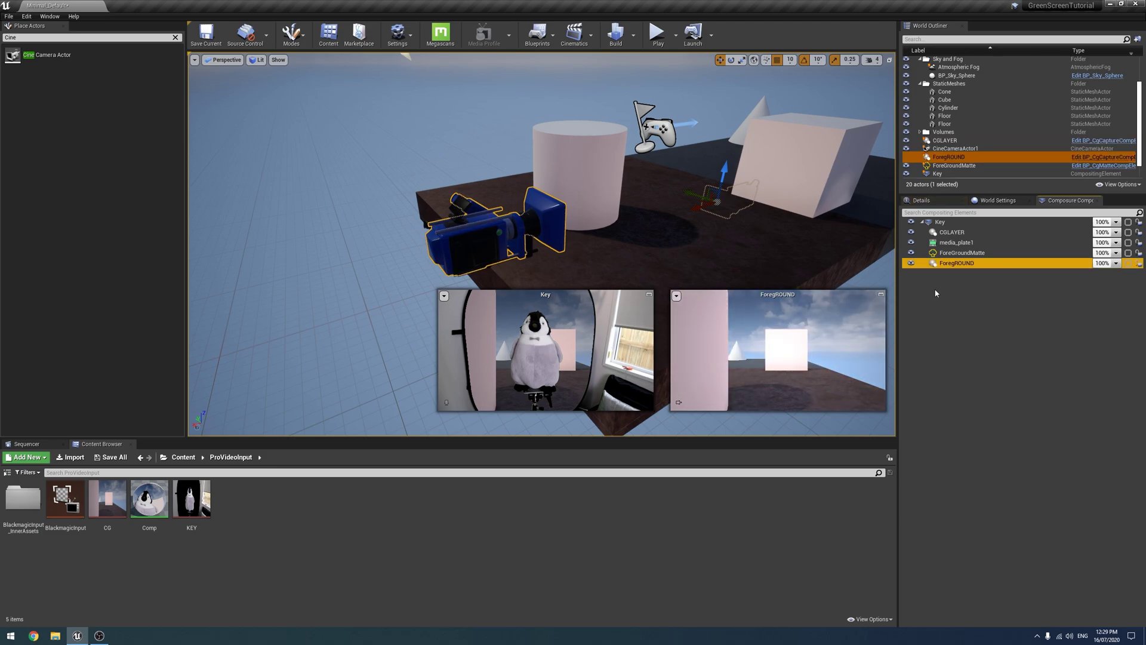
Rename the CGLAYER element in the Key comp as bACKGROUND.
{"action": "right_click", "coordinate": [951, 234]}
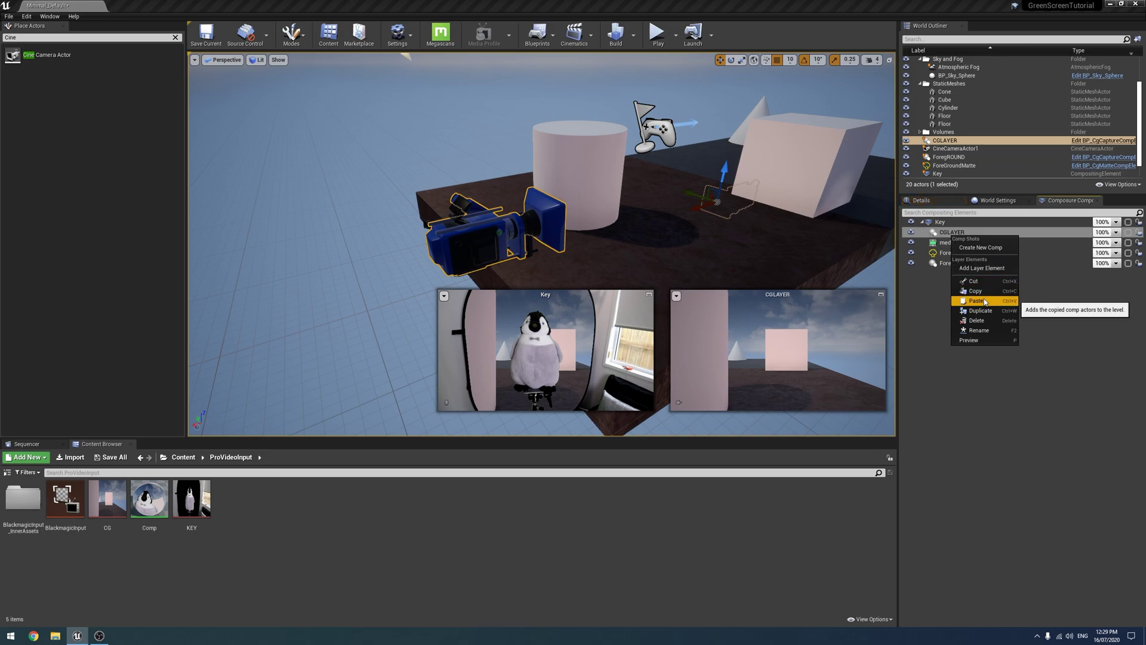
{"action": "left_click", "coordinate": [979, 330]}
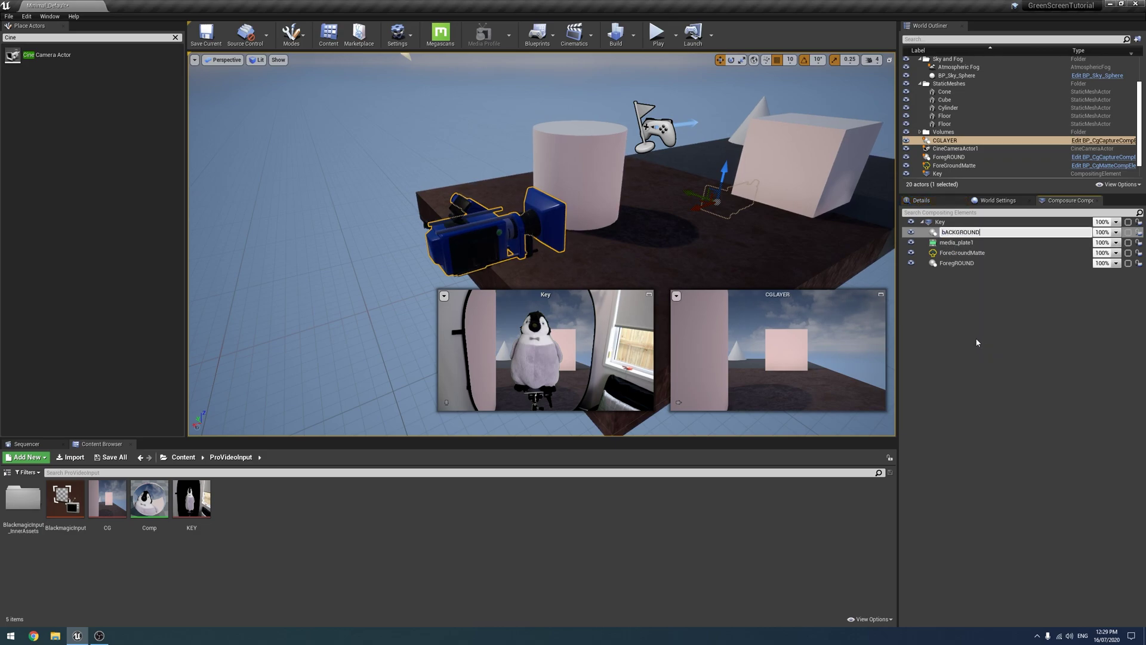
{"action": "type", "text": "bACKGROUND"}
{"action": "key", "text": "Return"}
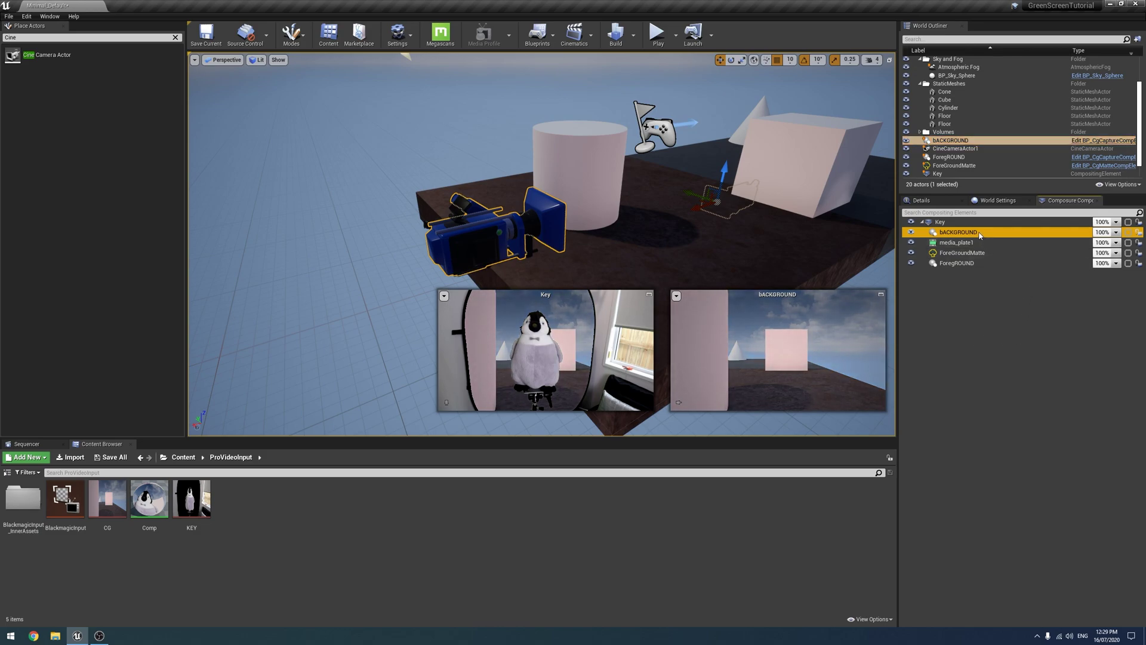
Try to correct the bACKGROUND element's capitalisation by renaming it Background.
{"action": "right_click", "coordinate": [980, 236]}
{"action": "left_click", "coordinate": [1011, 327]}
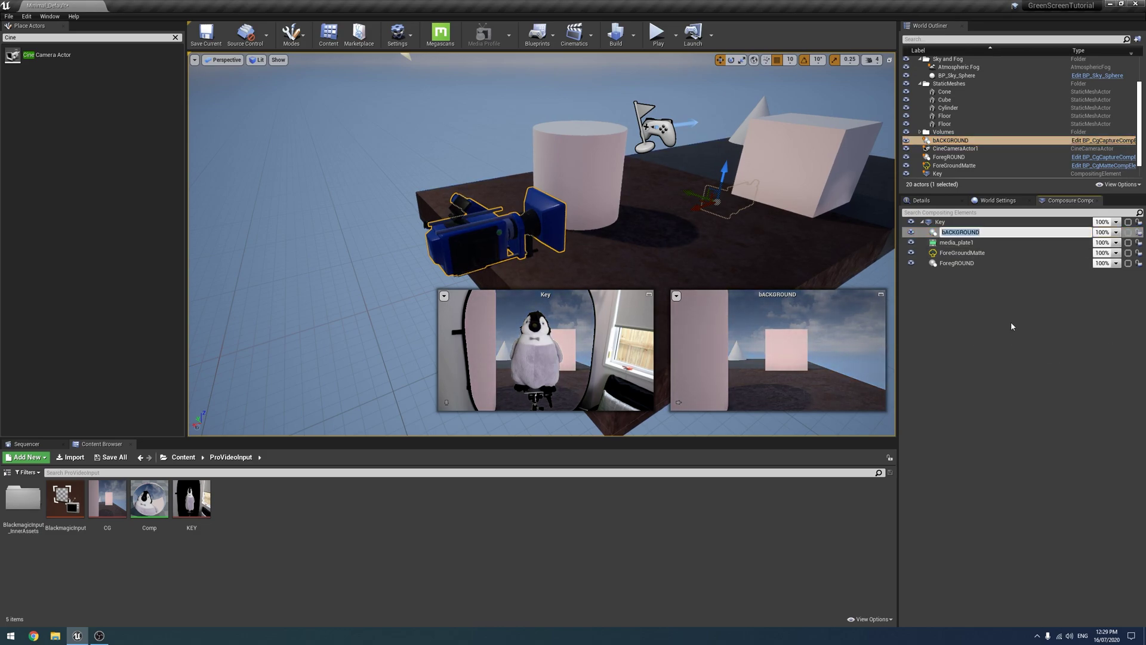
{"action": "type", "text": "Background"}
{"action": "key", "text": "Return"}
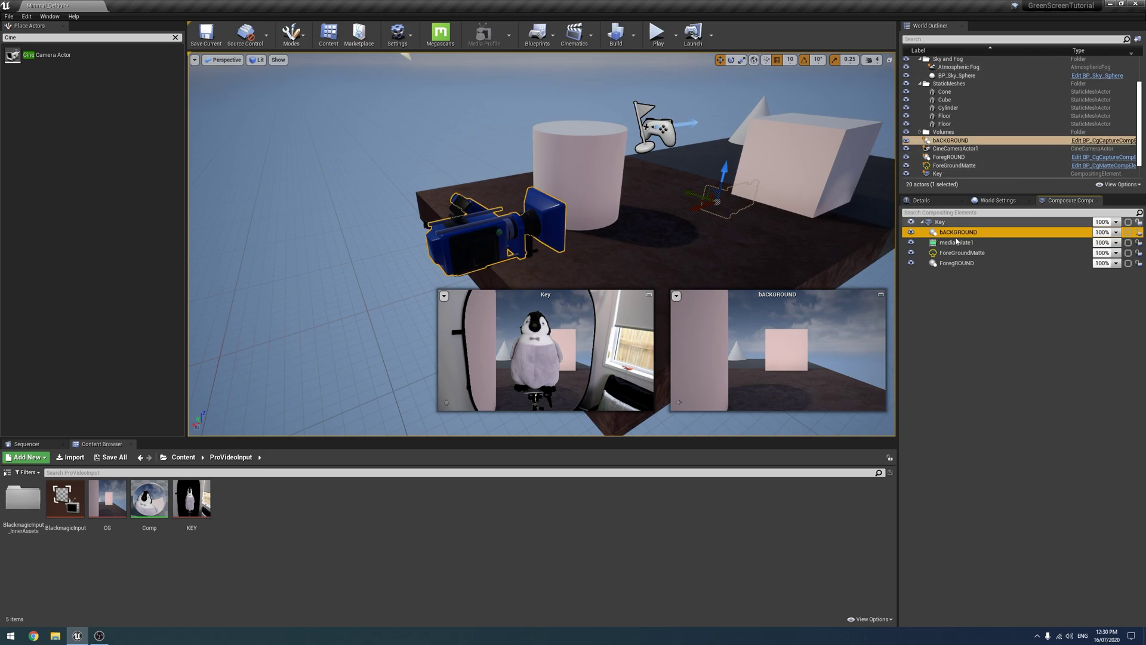
Show the bACKGROUND element's details and open the level's Layers manager.
{"action": "left_click", "coordinate": [921, 200]}
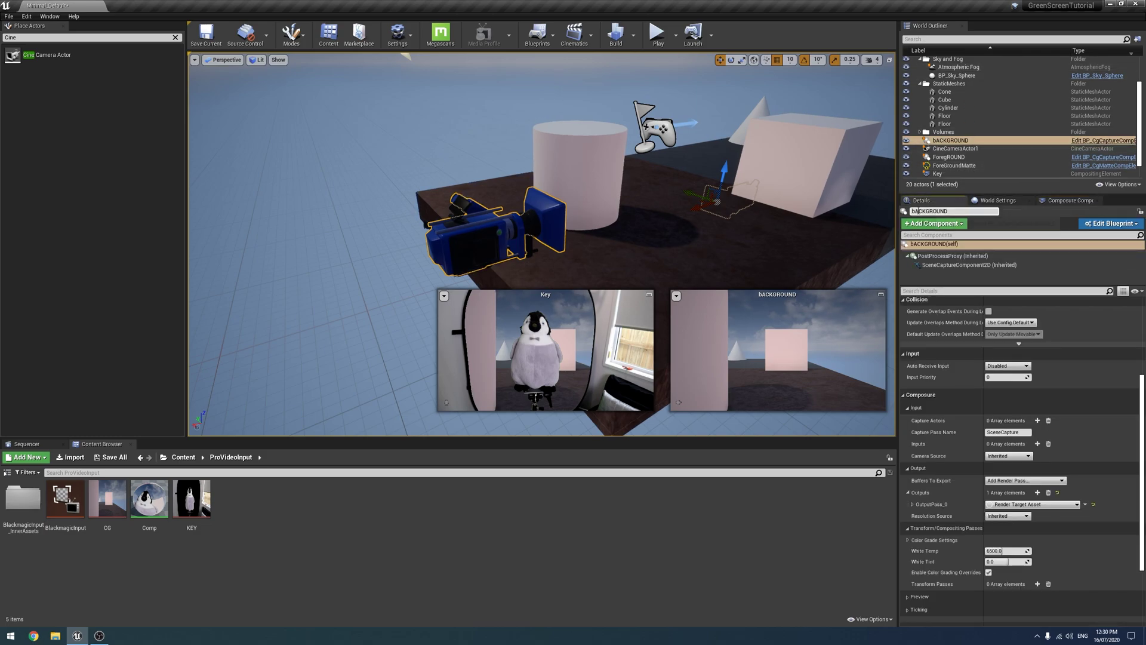
{"action": "right_click_drag", "start_coordinate": [597, 238], "coordinate": [560, 218]}
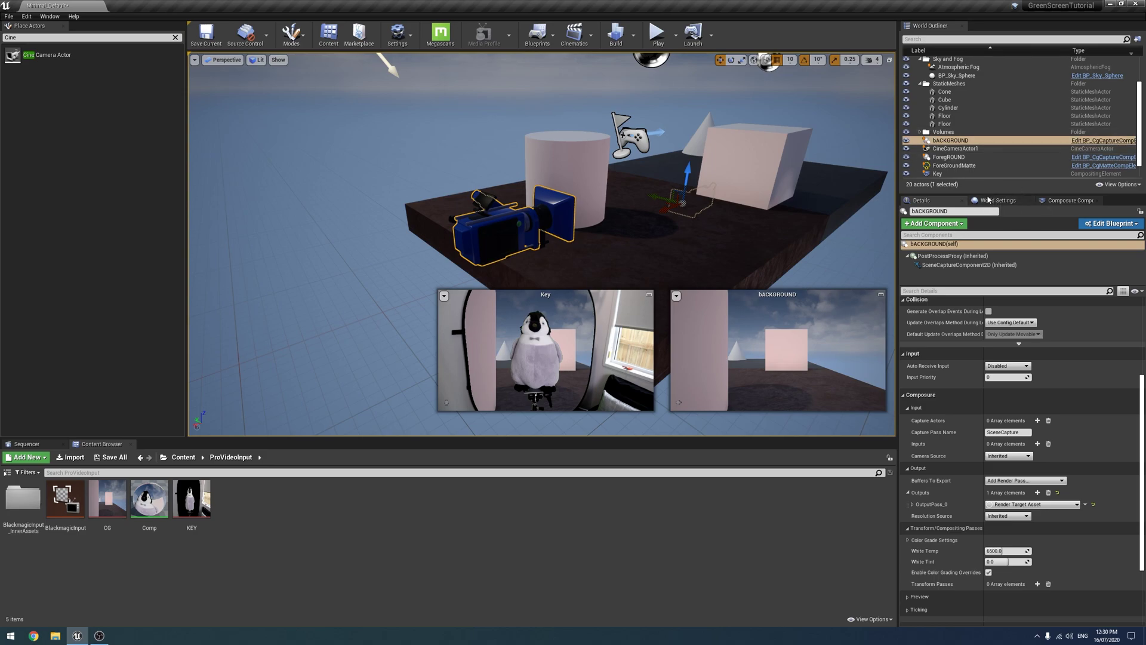
{"action": "right_click_drag", "start_coordinate": [740, 161], "coordinate": [751, 160]}
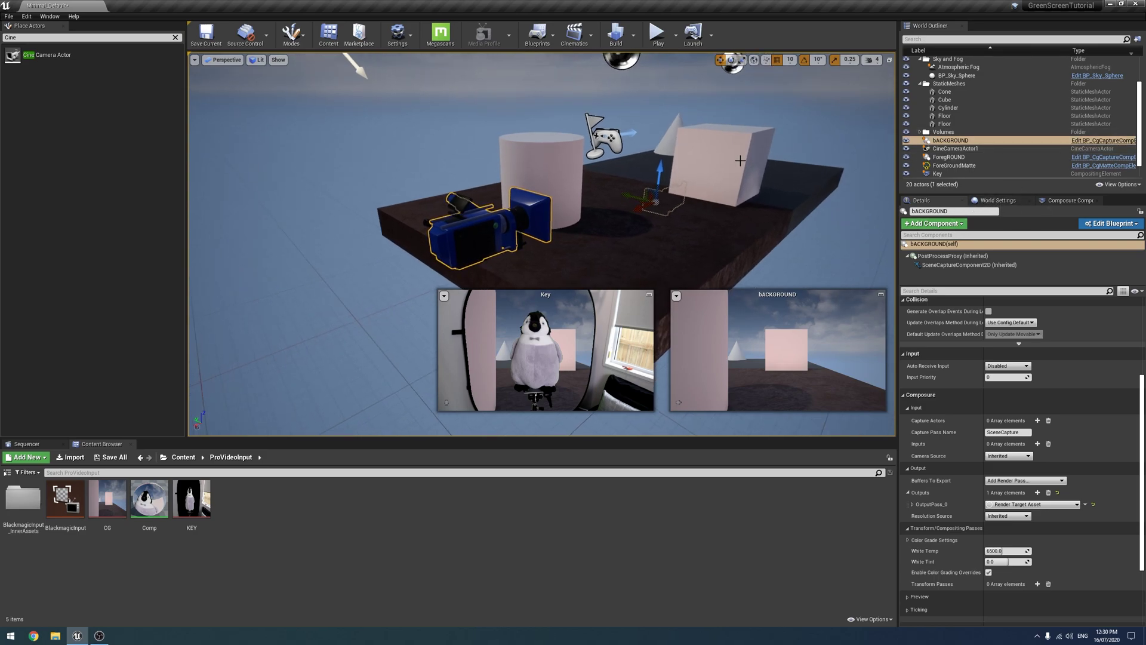
{"action": "left_click", "coordinate": [49, 17]}
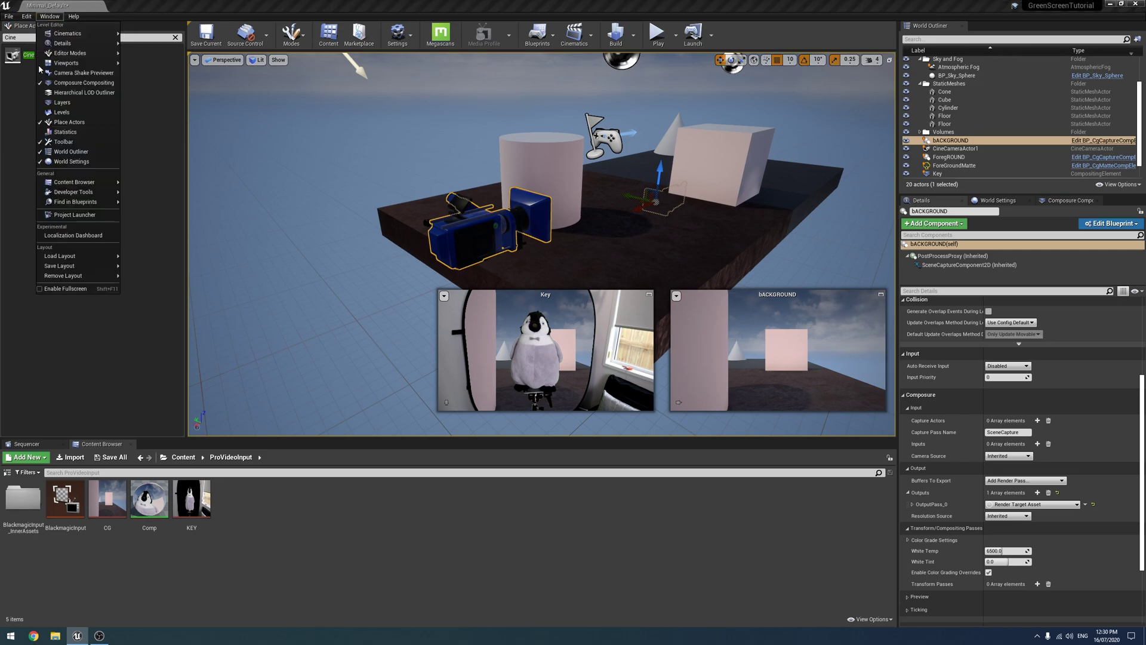
{"action": "left_click", "coordinate": [62, 102]}
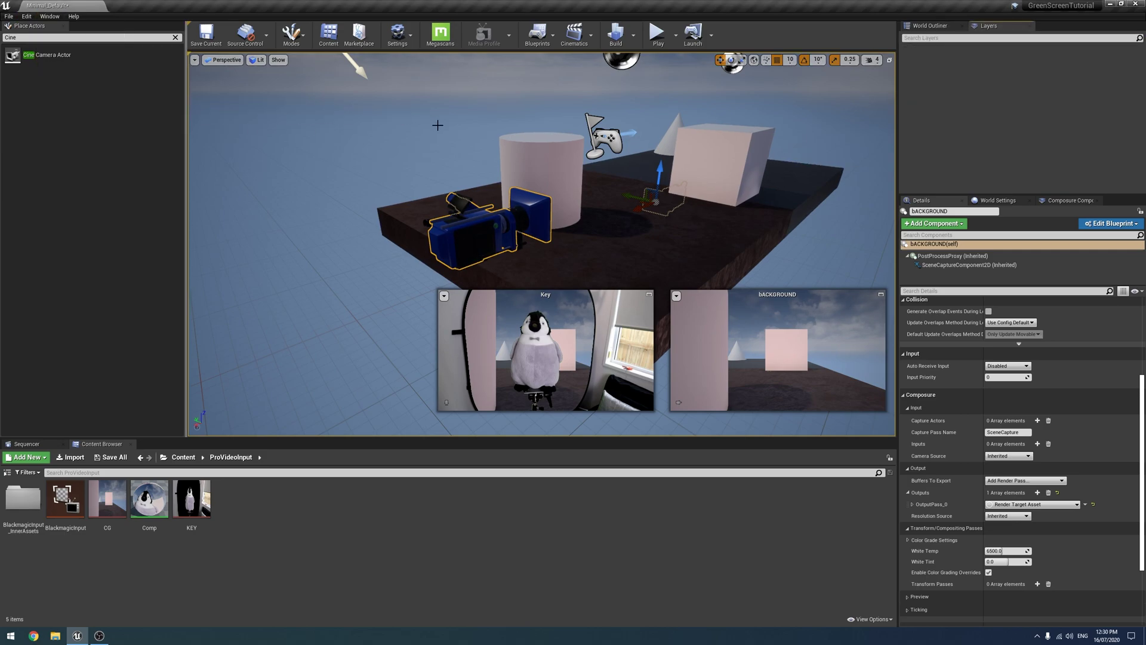
Add the cylinder in the scene to a new actor layer named ForeGroundLayer.
{"action": "scroll", "coordinate": [448, 125], "scroll_direction": "up", "scroll_amount": 3}
{"action": "right_click_drag", "start_coordinate": [448, 155], "coordinate": [448, 179]}
{"action": "right_click_drag", "start_coordinate": [448, 126], "coordinate": [447, 125]}
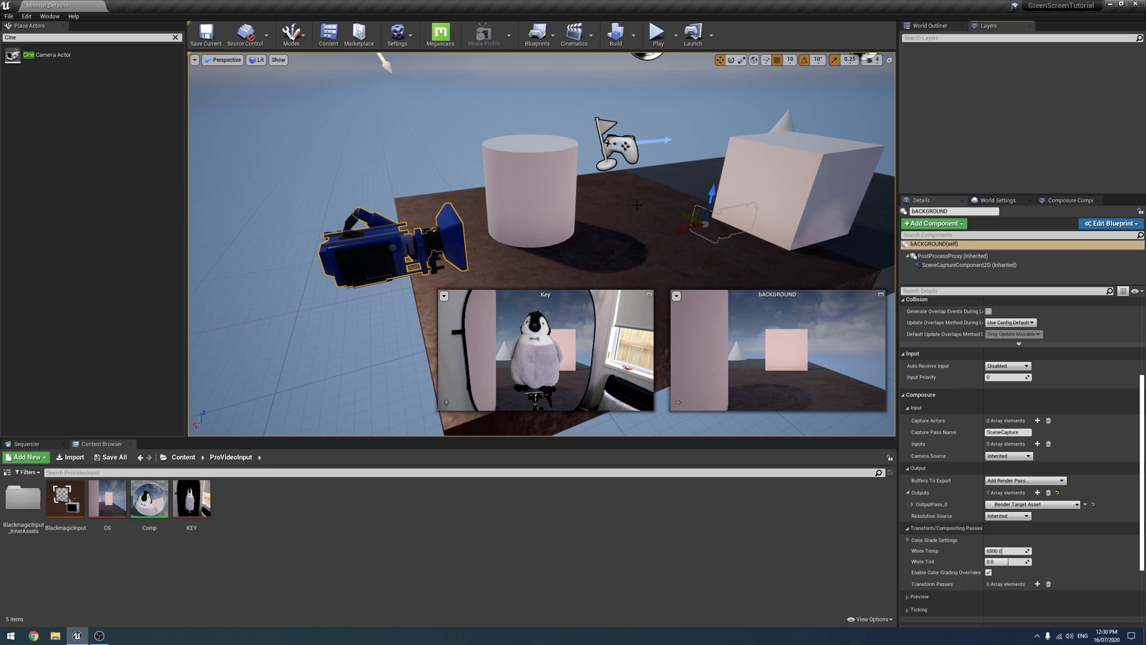
{"action": "left_click", "coordinate": [512, 171]}
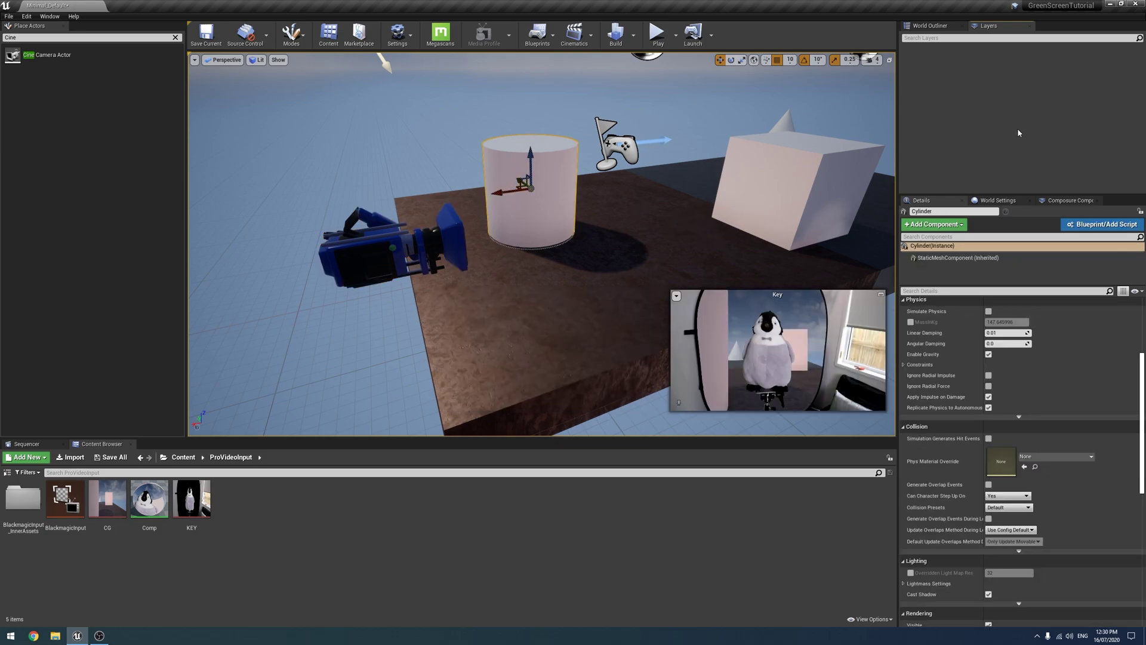
{"action": "right_click", "coordinate": [934, 79]}
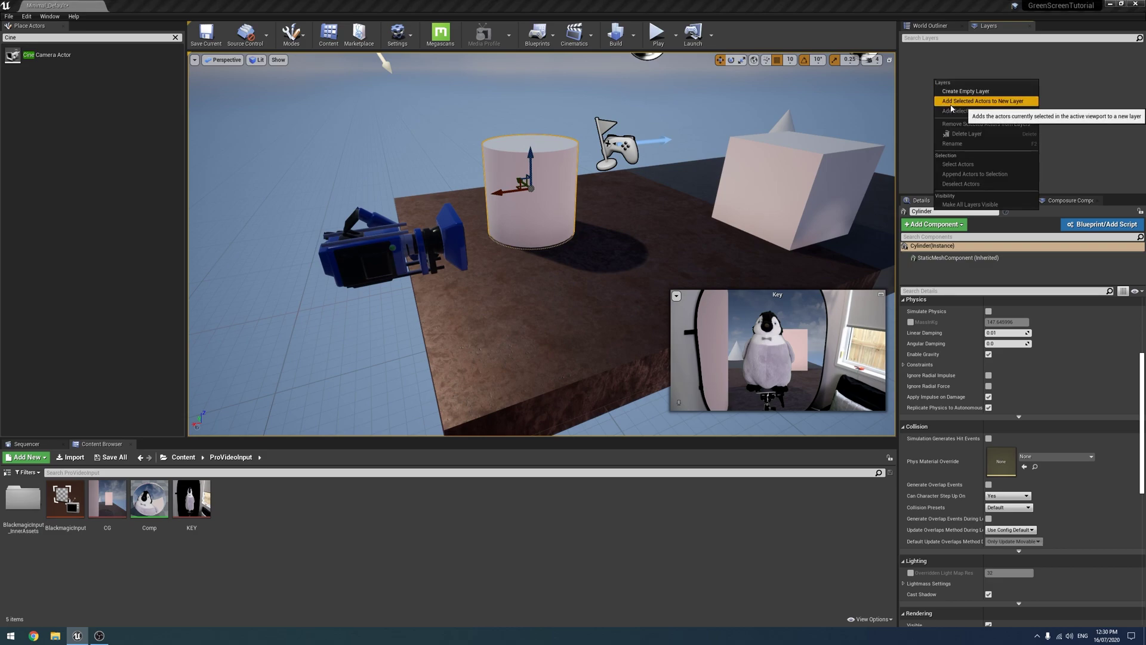
{"action": "left_click", "coordinate": [951, 103]}
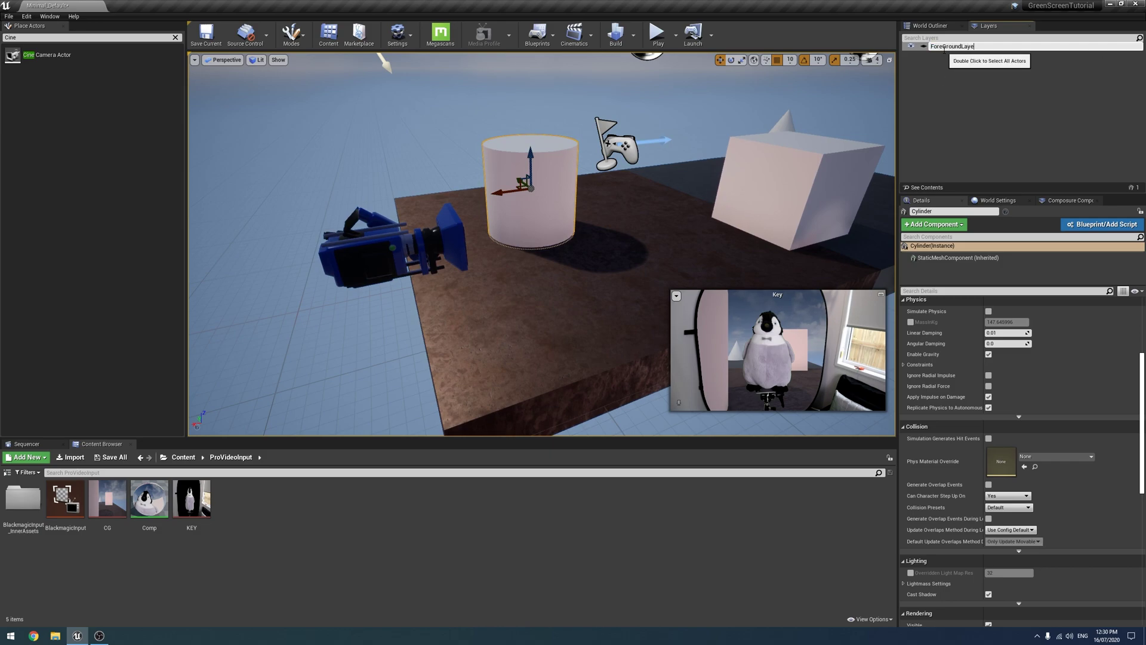
{"action": "key", "text": "Return"}
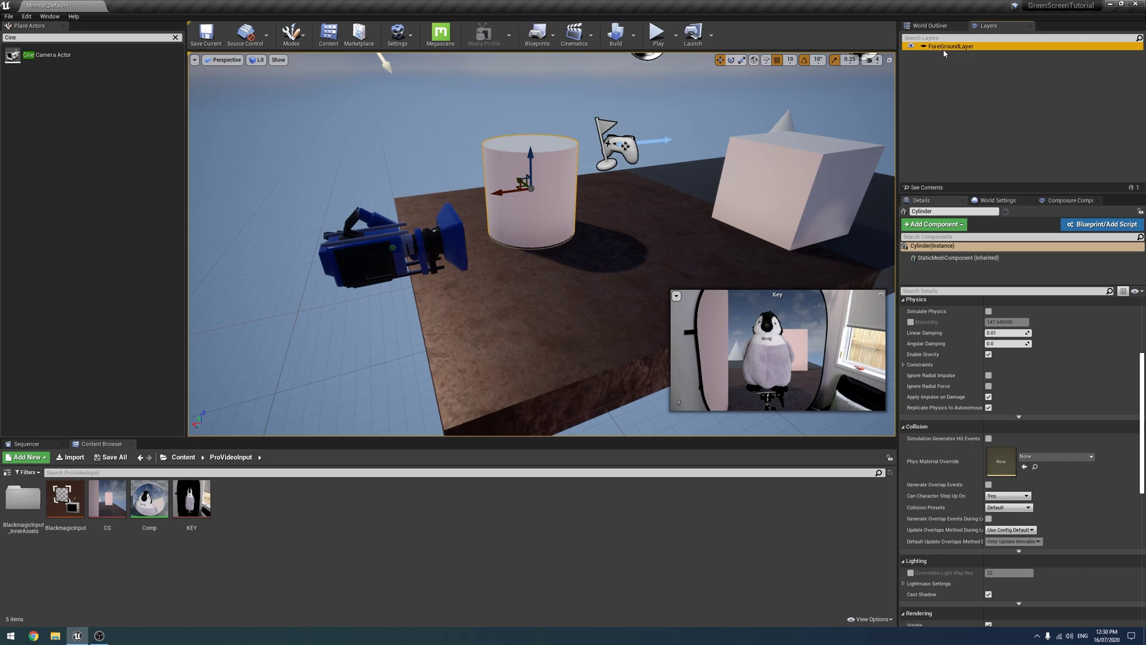
Toggle the visibility of ForeGroundLayer off and on to check which actors it controls.
{"action": "left_click", "coordinate": [912, 47]}
{"action": "left_click", "coordinate": [912, 47]}
{"action": "left_click", "coordinate": [912, 47]}
{"action": "left_click", "coordinate": [912, 48]}
Select the cube, review the options for assigning actors to ForeGroundLayer, and display that layer's contents.
{"action": "right_click_drag", "start_coordinate": [597, 103], "coordinate": [677, 106]}
{"action": "left_click", "coordinate": [603, 148]}
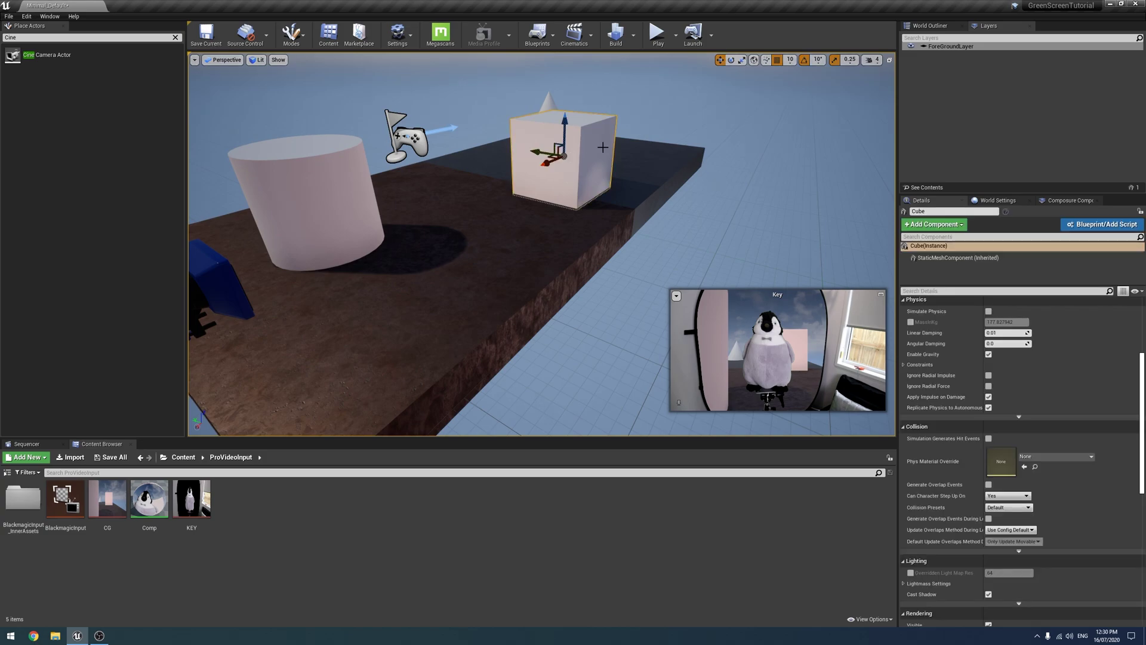
{"action": "right_click", "coordinate": [970, 48]}
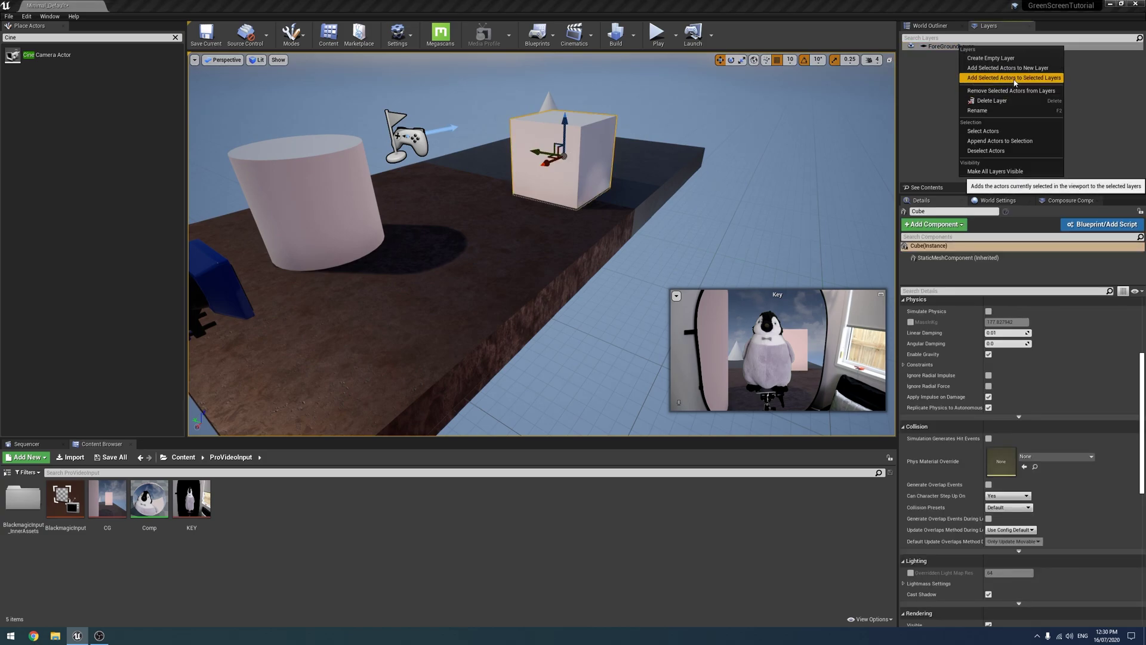
{"action": "right_click_drag", "start_coordinate": [713, 167], "coordinate": [664, 165]}
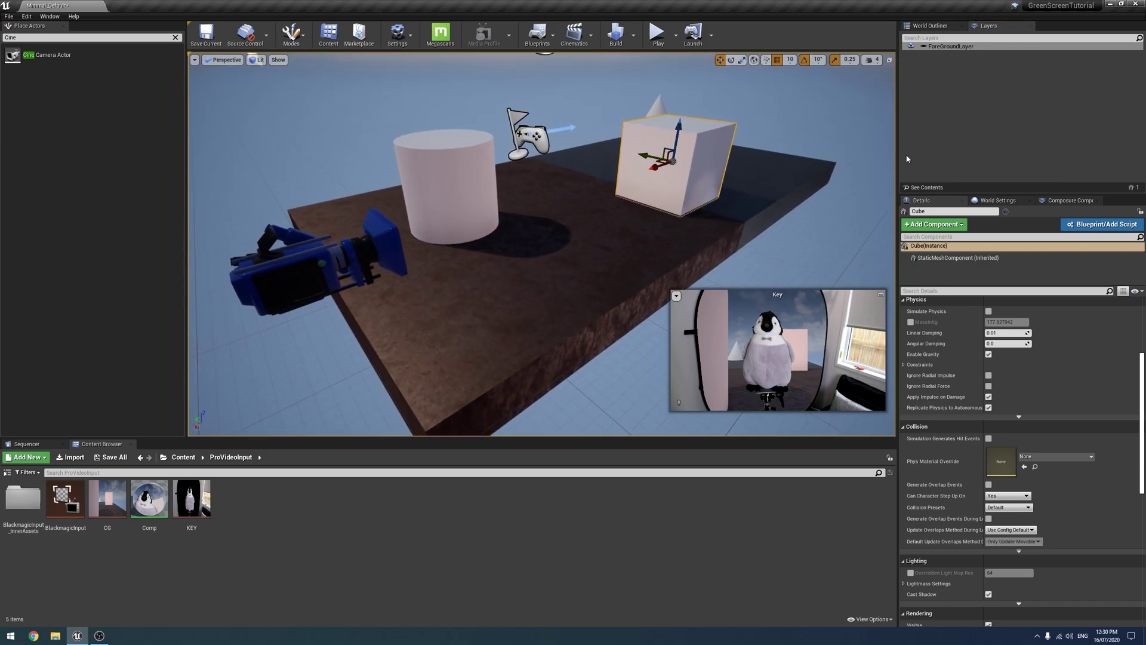
{"action": "left_click", "coordinate": [924, 189]}
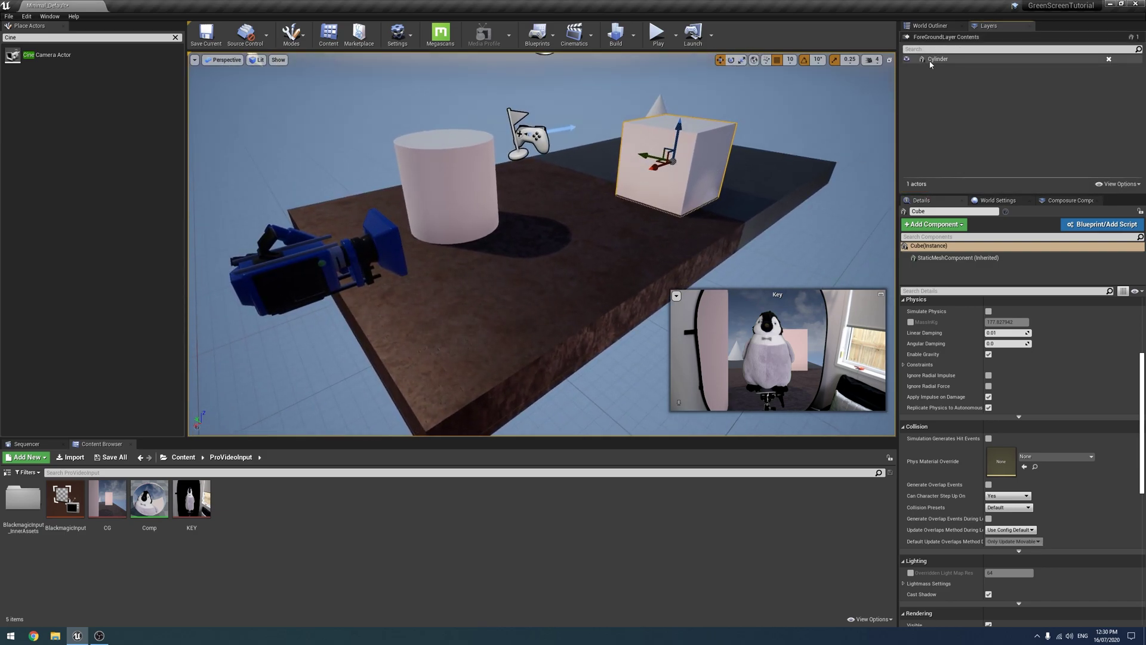
Toggle the cylinder's visibility off and on within ForeGroundLayer's contents and return to the list of layers.
{"action": "left_click", "coordinate": [908, 60]}
{"action": "left_click", "coordinate": [908, 60]}
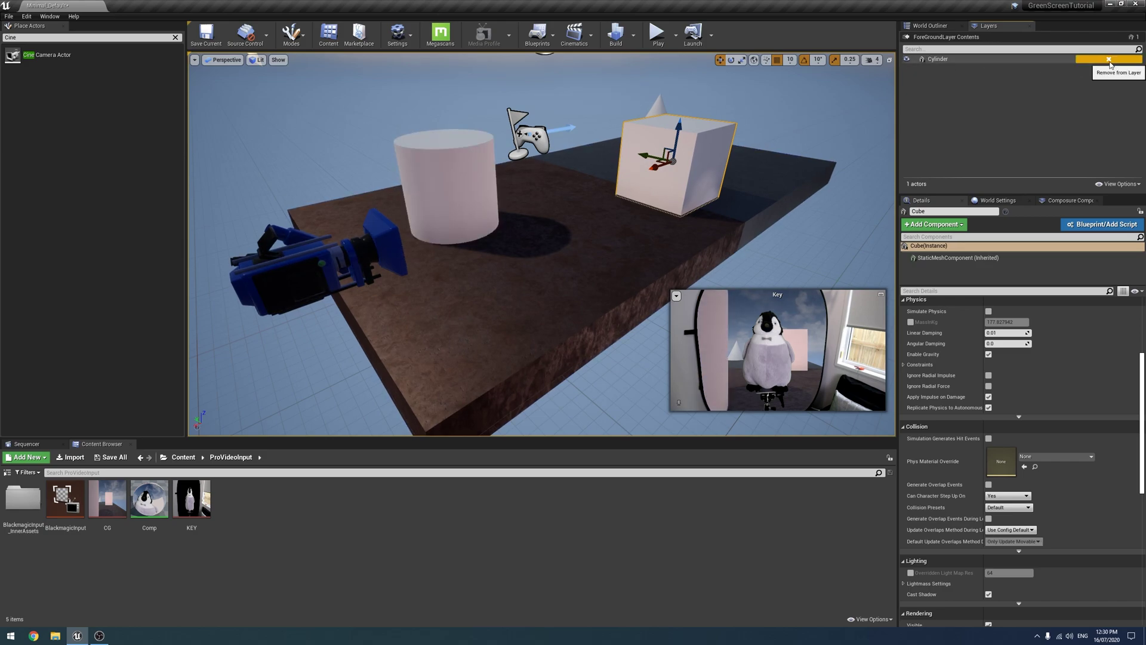
{"action": "left_click", "coordinate": [907, 37]}
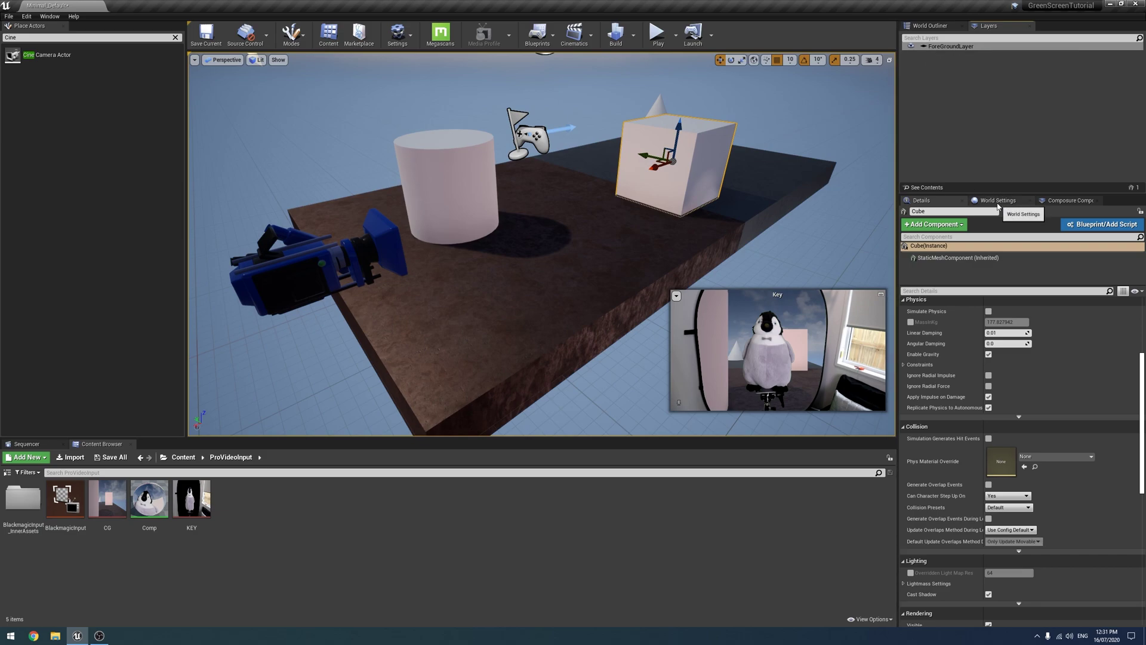
Add a capture actor entry to the ForeGroundMatte element that includes ForeGroundLayer as its actor set.
{"action": "left_click", "coordinate": [1073, 201]}
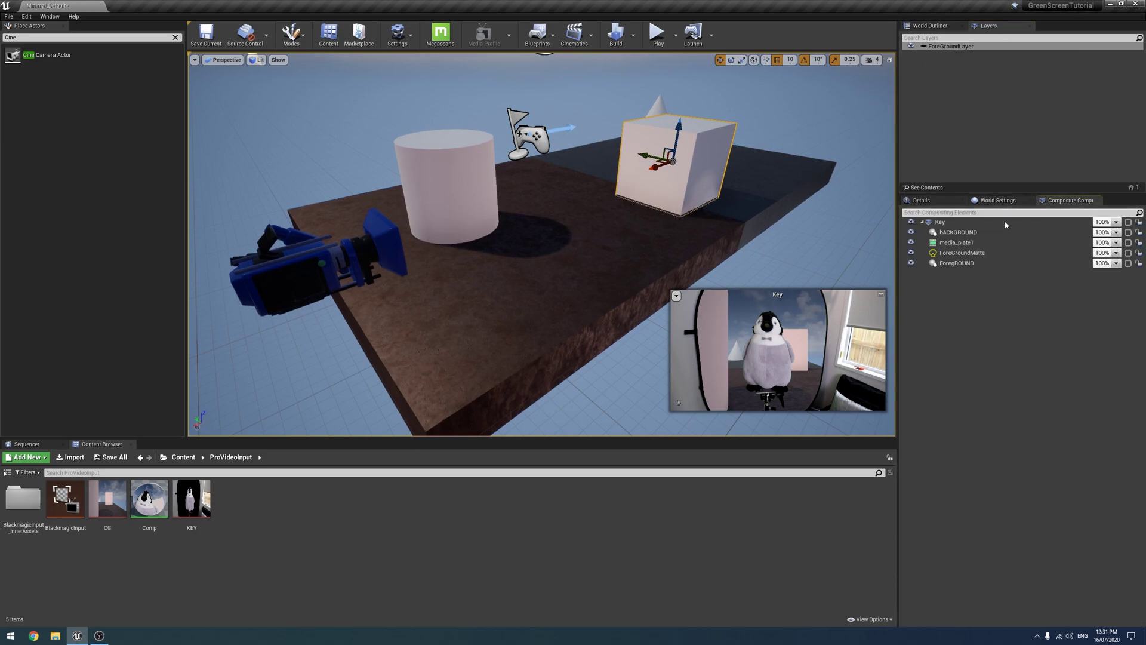
{"action": "left_click", "coordinate": [961, 253]}
{"action": "mouse_move", "coordinate": [705, 208]}
{"action": "right_mouse_down"}
{"action": "mouse_move", "coordinate": [633, 239]}
{"action": "mouse_move", "coordinate": [692, 203]}
{"action": "right_mouse_up"}
{"action": "left_click", "coordinate": [944, 202]}
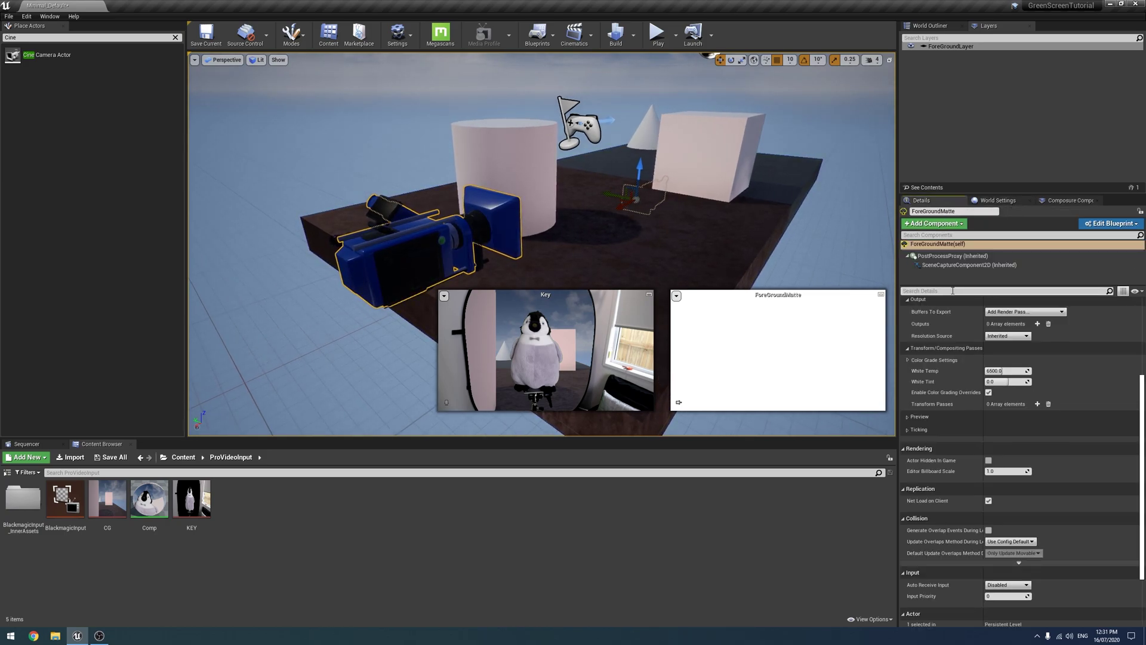
{"action": "scroll", "coordinate": [946, 361], "scroll_direction": "down", "scroll_amount": 10}
{"action": "scroll", "coordinate": [951, 367], "scroll_direction": "up", "scroll_amount": 4}
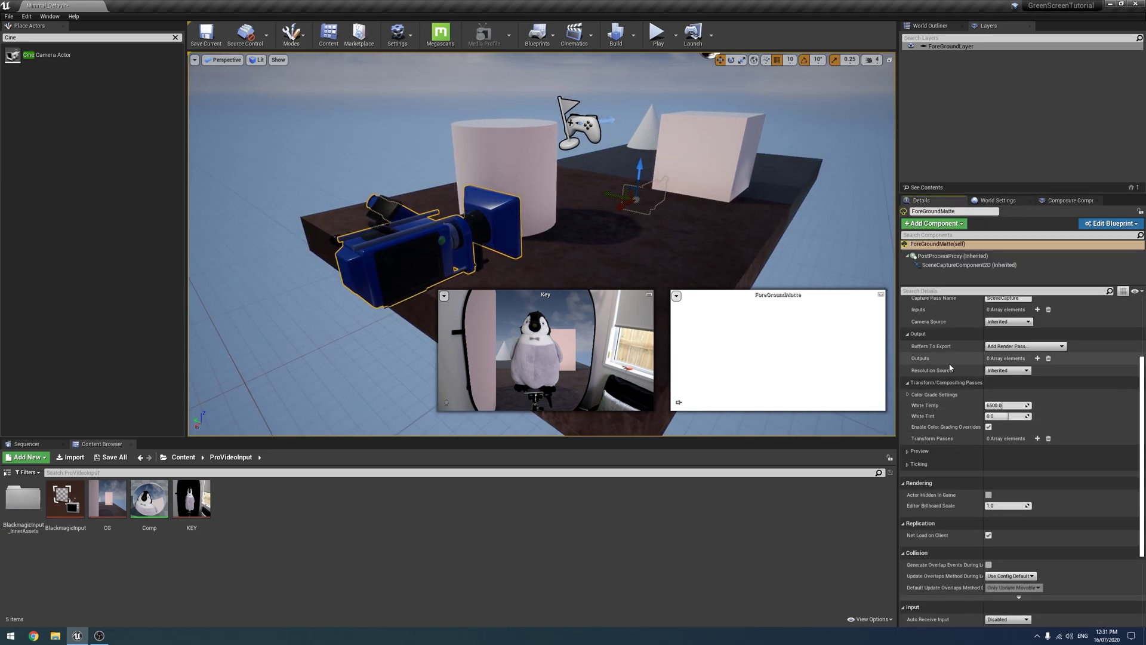
{"action": "scroll", "coordinate": [950, 367], "scroll_direction": "up", "scroll_amount": 3}
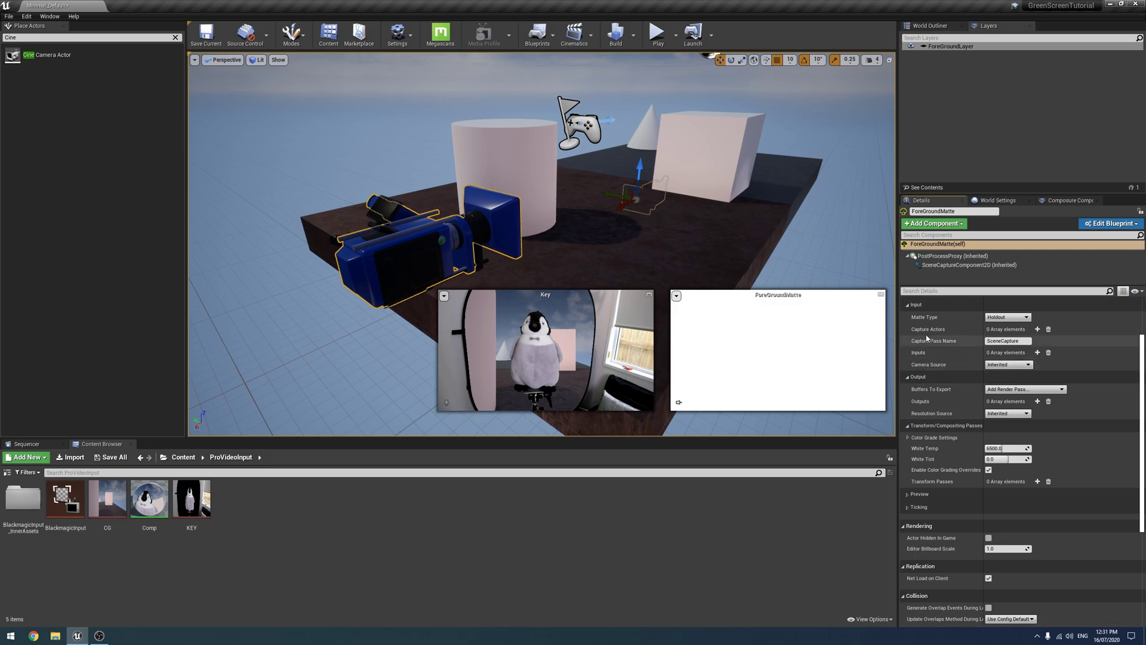
{"action": "left_click", "coordinate": [1038, 329]}
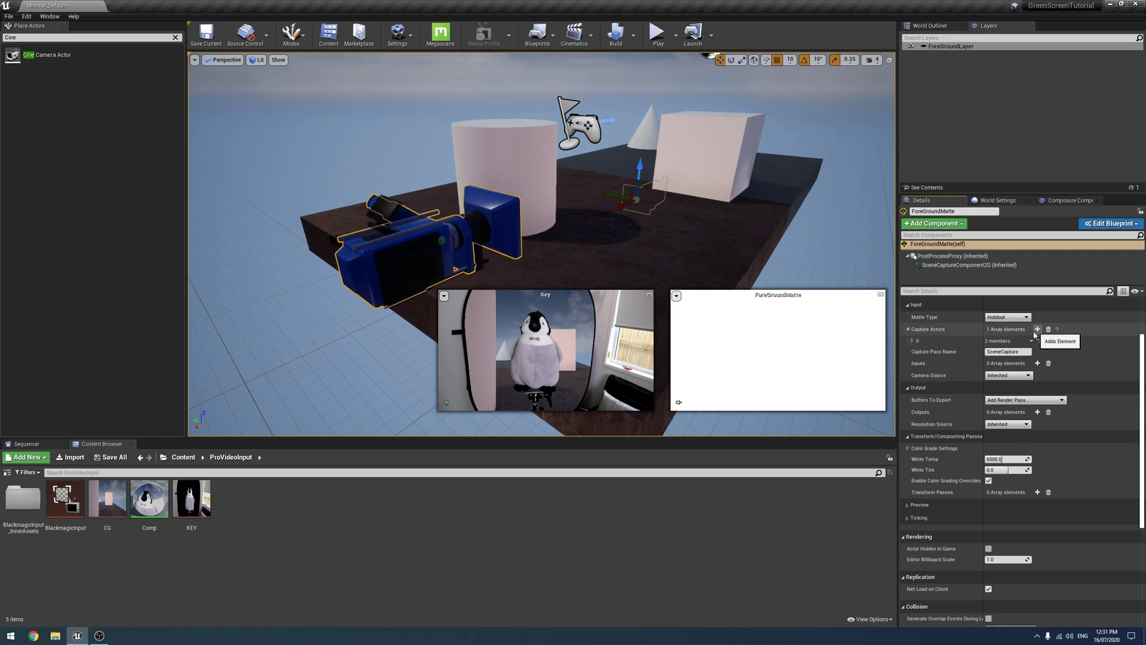
{"action": "left_click", "coordinate": [911, 341]}
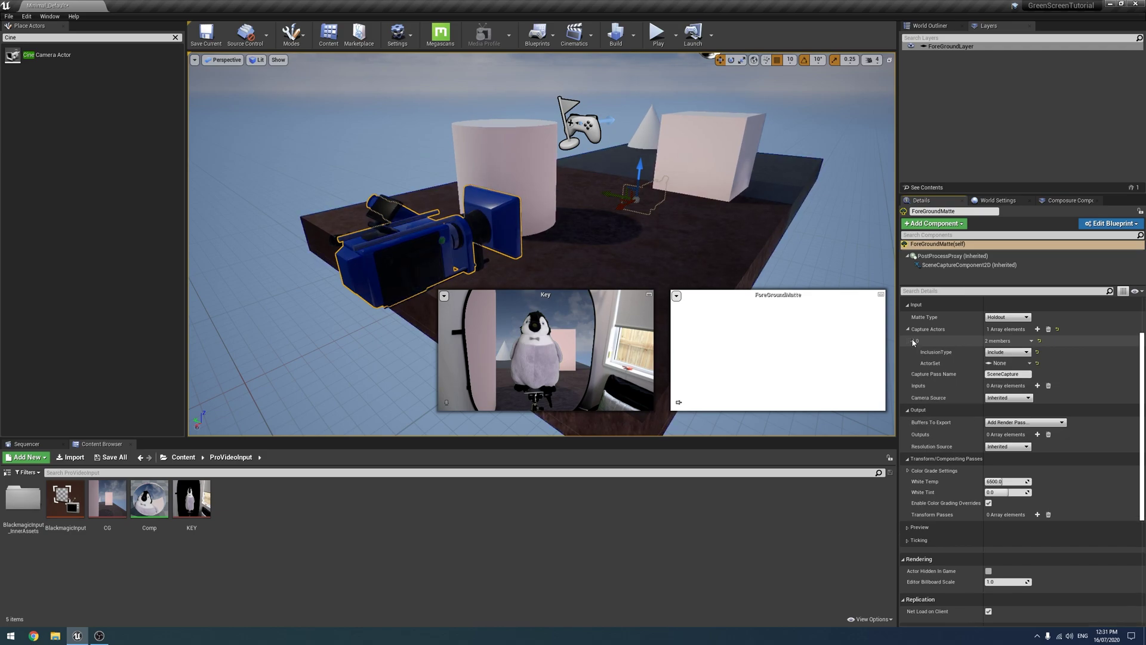
{"action": "left_click", "coordinate": [1008, 363]}
{"action": "left_click", "coordinate": [1063, 391]}
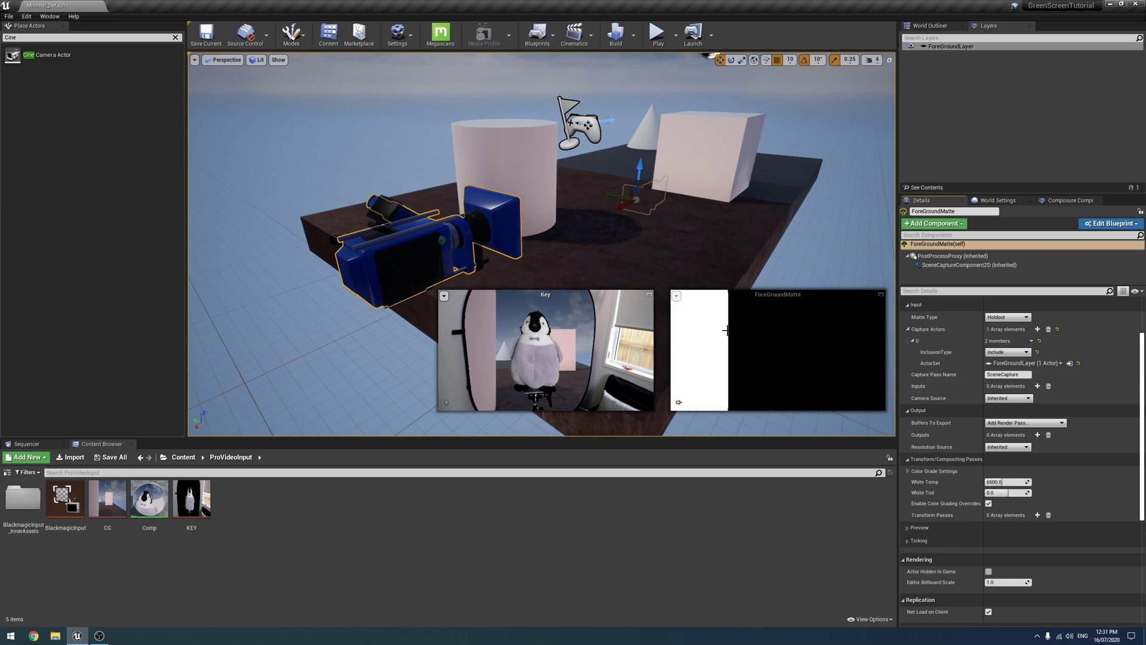
Pin the ForeGroundMatte preview and move CineCameraActor1 so the cylinder covers the left half of the camera's view.
{"action": "left_click", "coordinate": [933, 27]}
{"action": "double_click", "coordinate": [956, 148]}
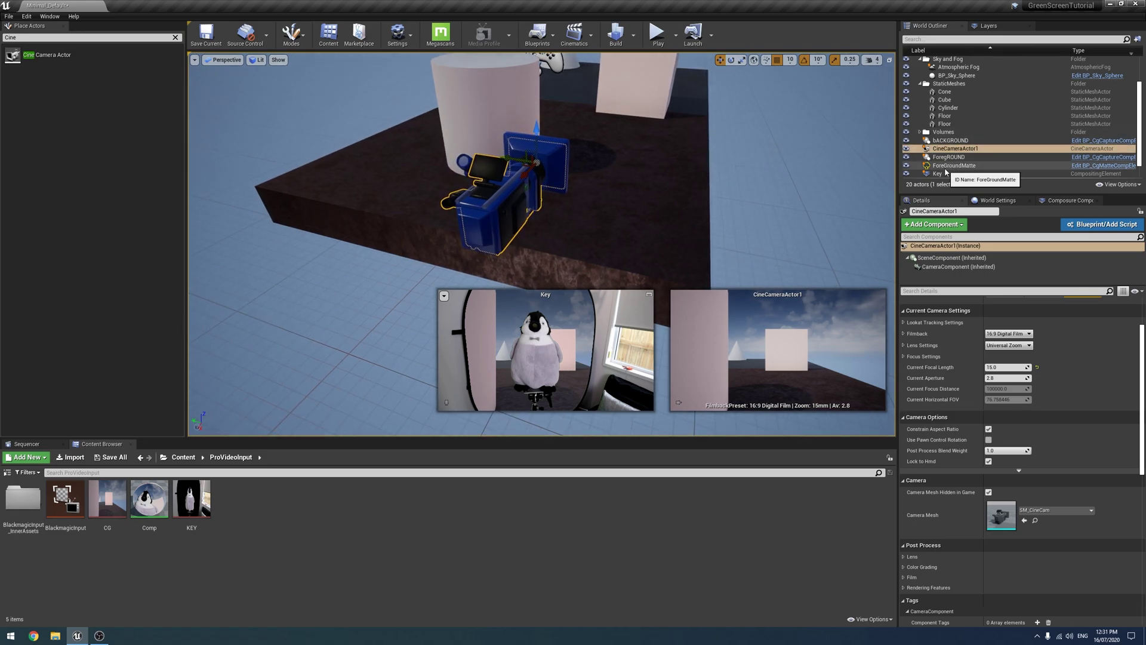
{"action": "left_click", "coordinate": [968, 165]}
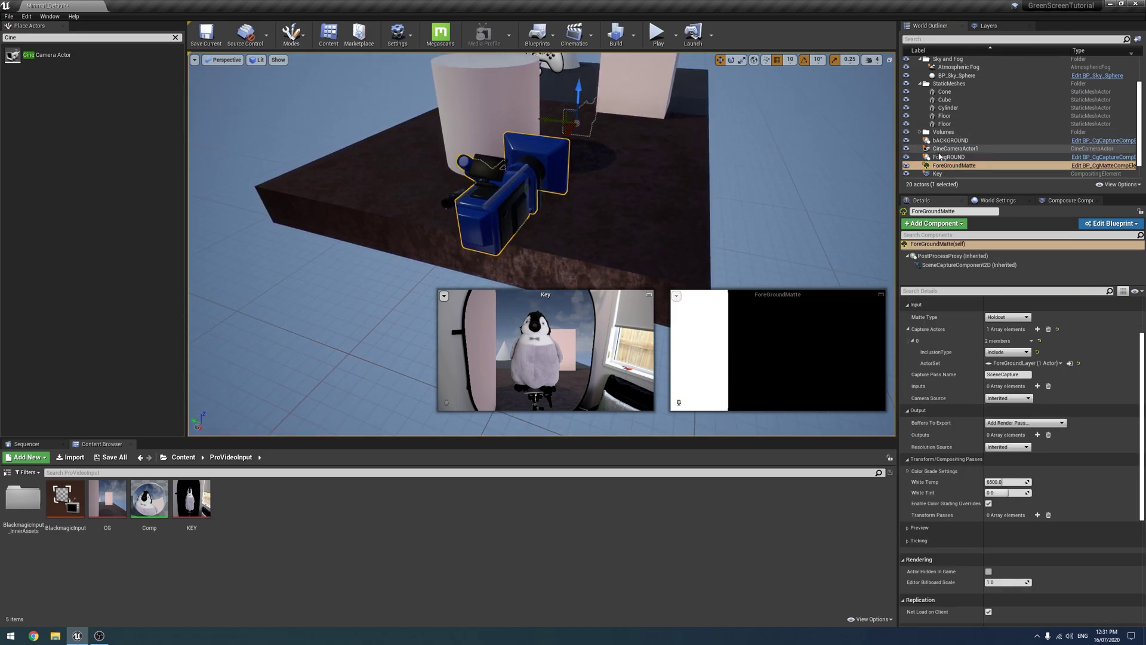
{"action": "left_click", "coordinate": [956, 149]}
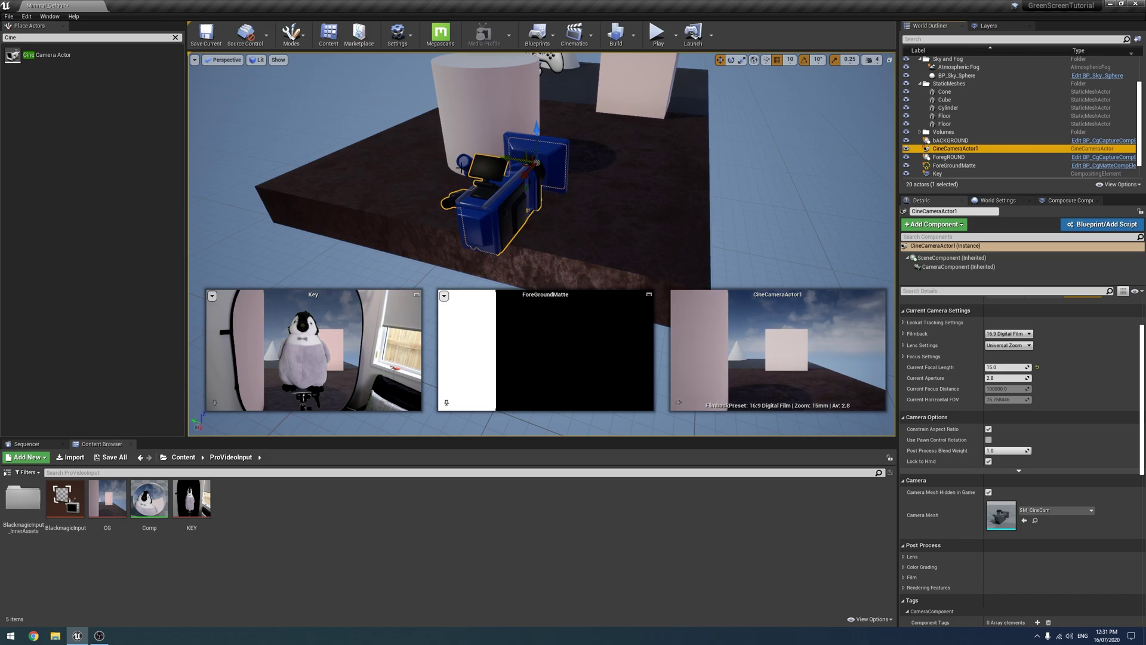
{"action": "left_click_drag", "start_coordinate": [517, 157], "coordinate": [338, 132]}
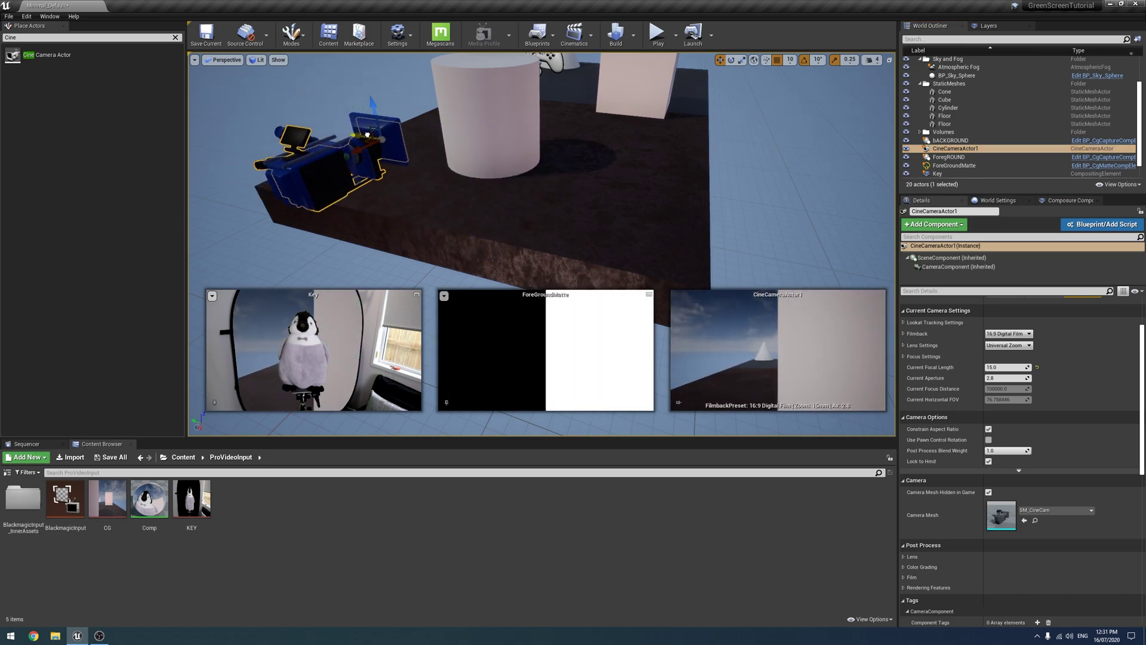
{"action": "left_click_drag", "start_coordinate": [369, 135], "coordinate": [477, 205]}
{"action": "right_click_drag", "start_coordinate": [722, 236], "coordinate": [687, 221]}
Select the ForegROUND element and unpin the ForeGroundMatte preview from the viewport.
{"action": "scroll", "coordinate": [958, 166], "scroll_direction": "down", "scroll_amount": 1}
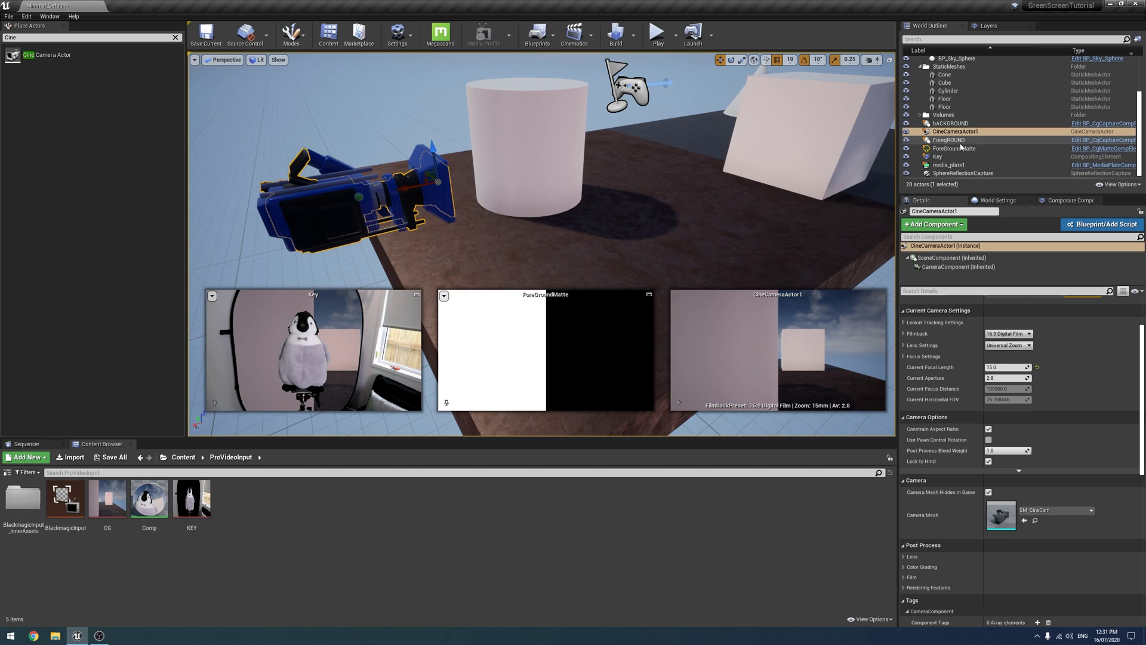
{"action": "left_click", "coordinate": [955, 141]}
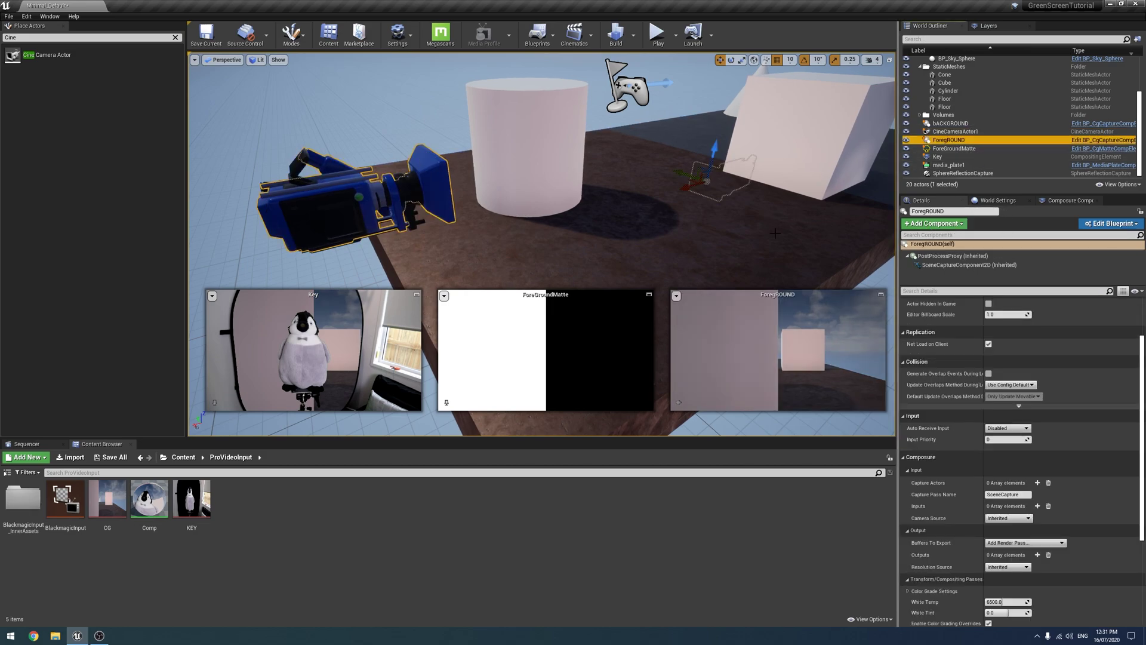
{"action": "left_click", "coordinate": [446, 402]}
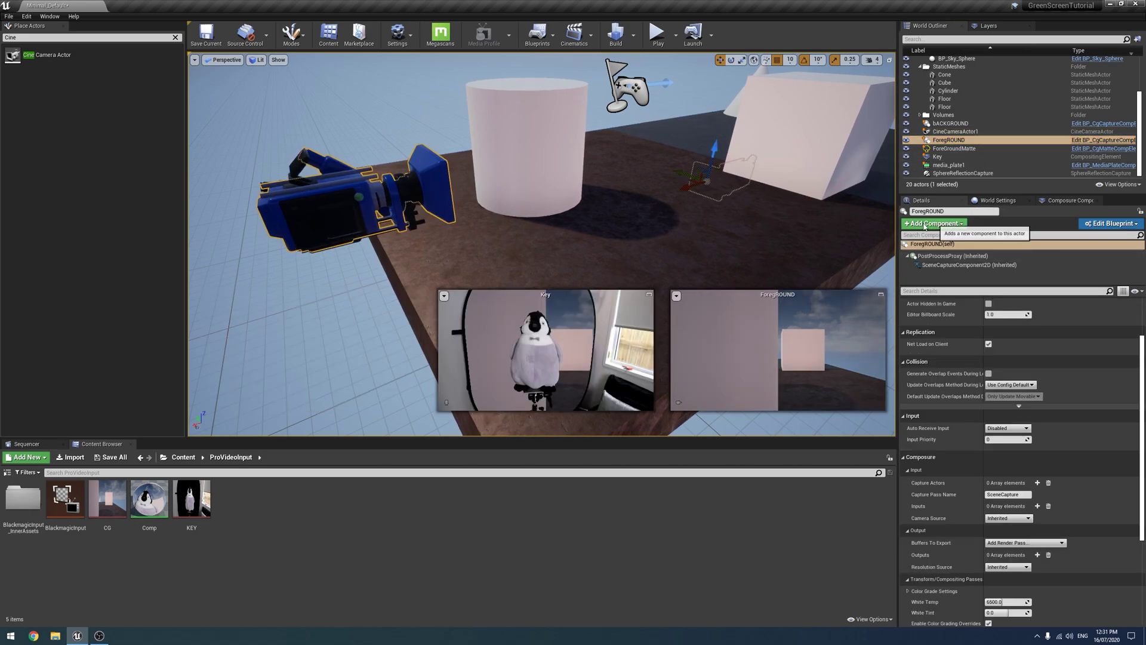
{"action": "right_click_drag", "start_coordinate": [776, 178], "coordinate": [723, 190]}
{"action": "right_click_drag", "start_coordinate": [750, 143], "coordinate": [773, 155]}
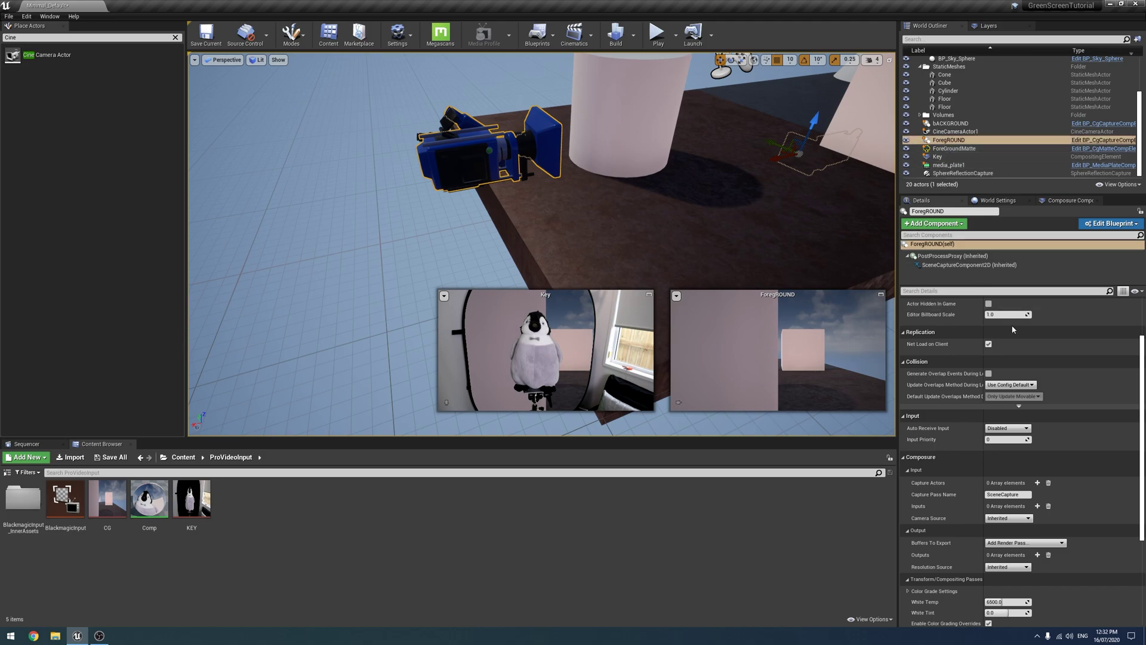
Add a capture actor entry to the ForegROUND element that includes ForeGroundLayer as its actor set.
{"action": "scroll", "coordinate": [1012, 329], "scroll_direction": "down", "scroll_amount": 5}
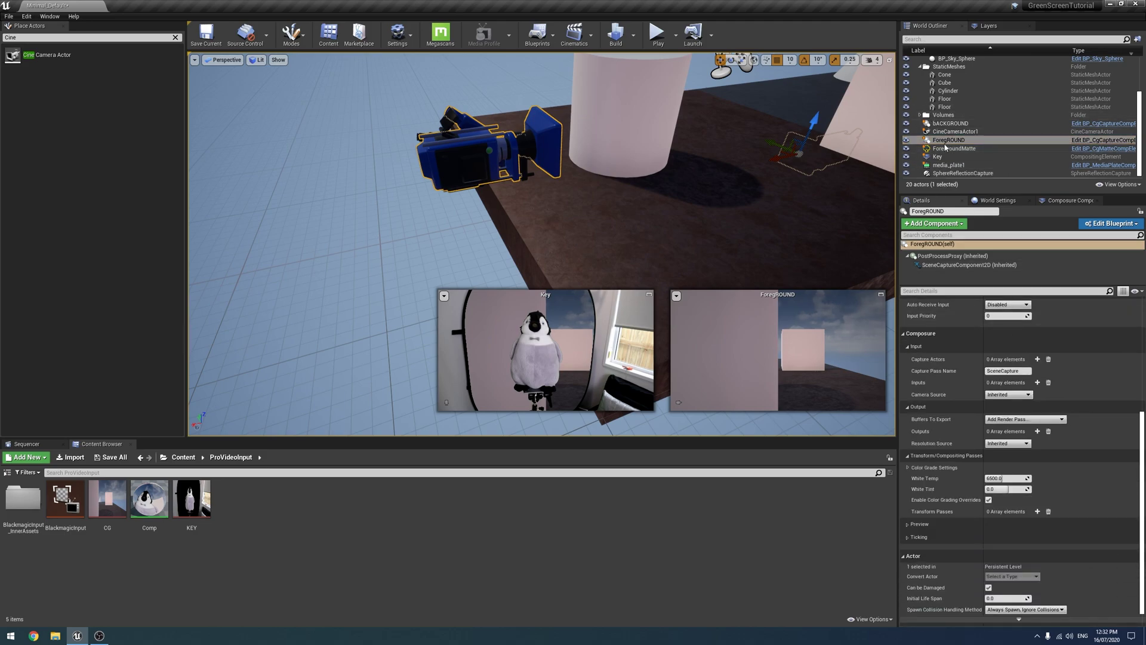
{"action": "left_click", "coordinate": [945, 142]}
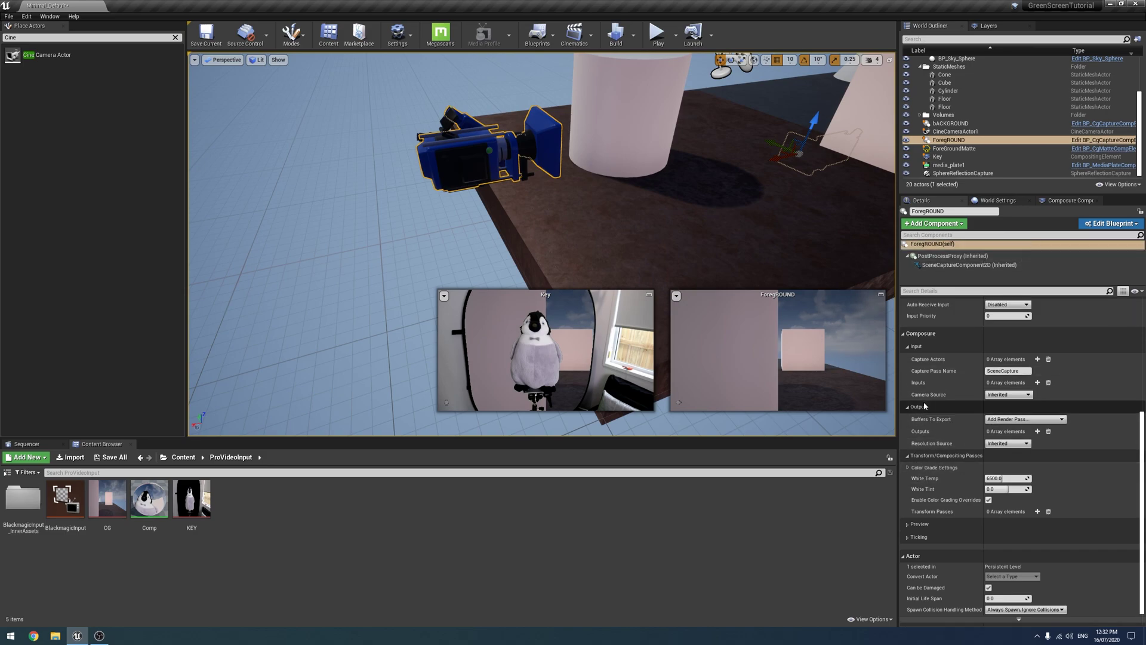
{"action": "left_click", "coordinate": [1038, 359]}
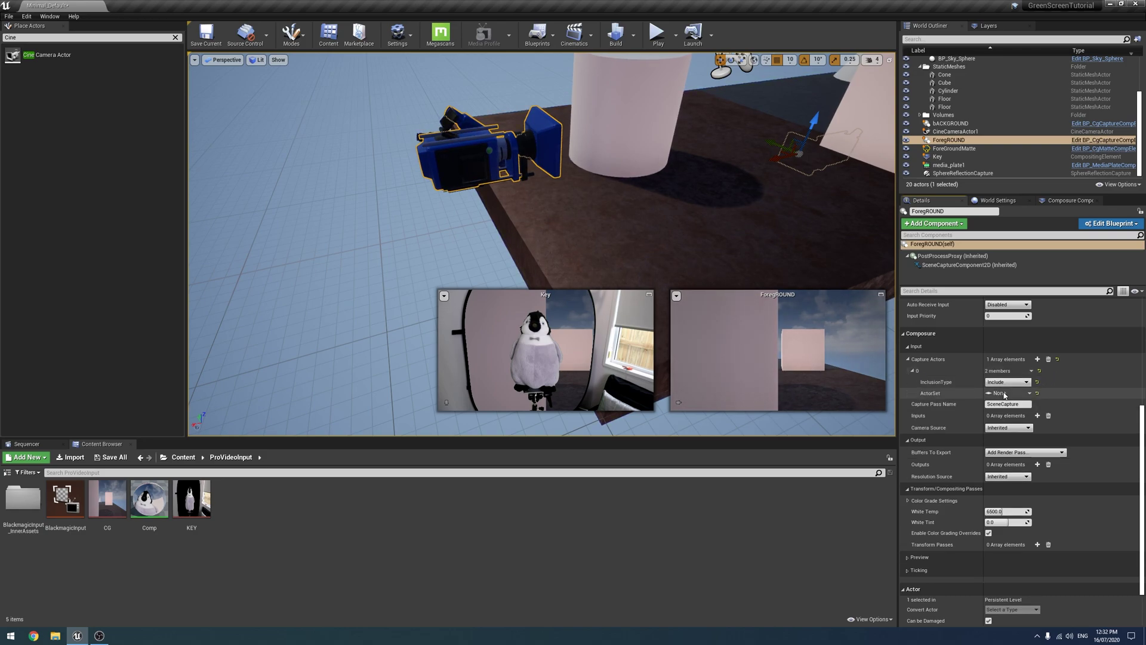
{"action": "left_click", "coordinate": [996, 393]}
{"action": "left_click", "coordinate": [1018, 423]}
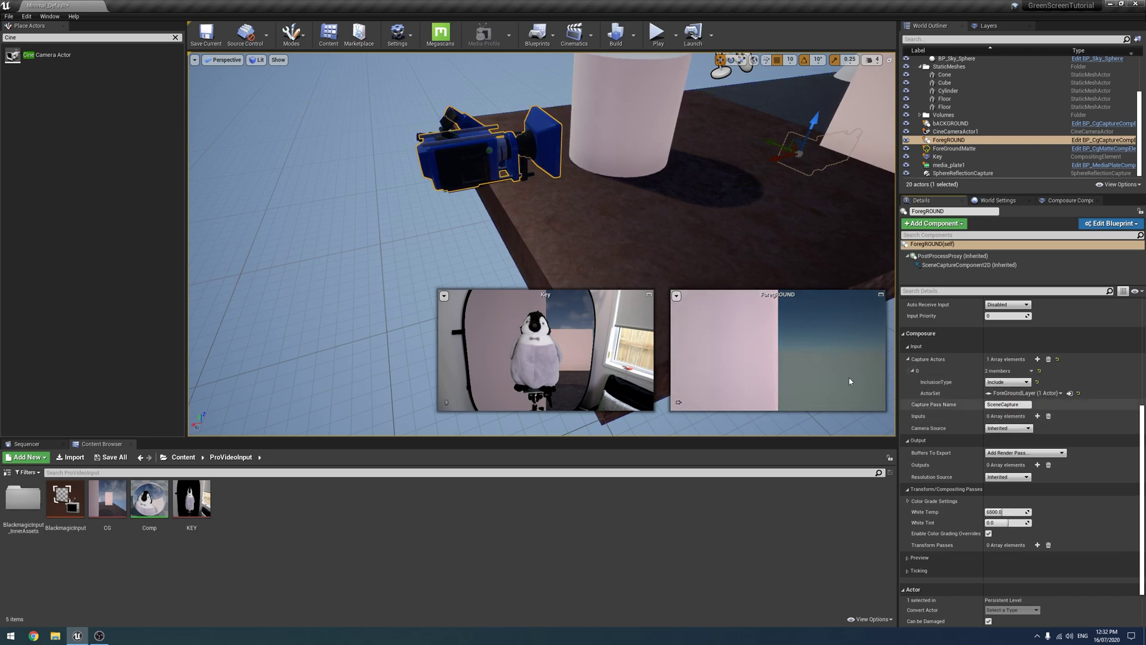
Add a capture actor entry to the bACKGROUND element with inclusion type Exclude and ForeGroundLayer as its actor set.
{"action": "left_click", "coordinate": [947, 123]}
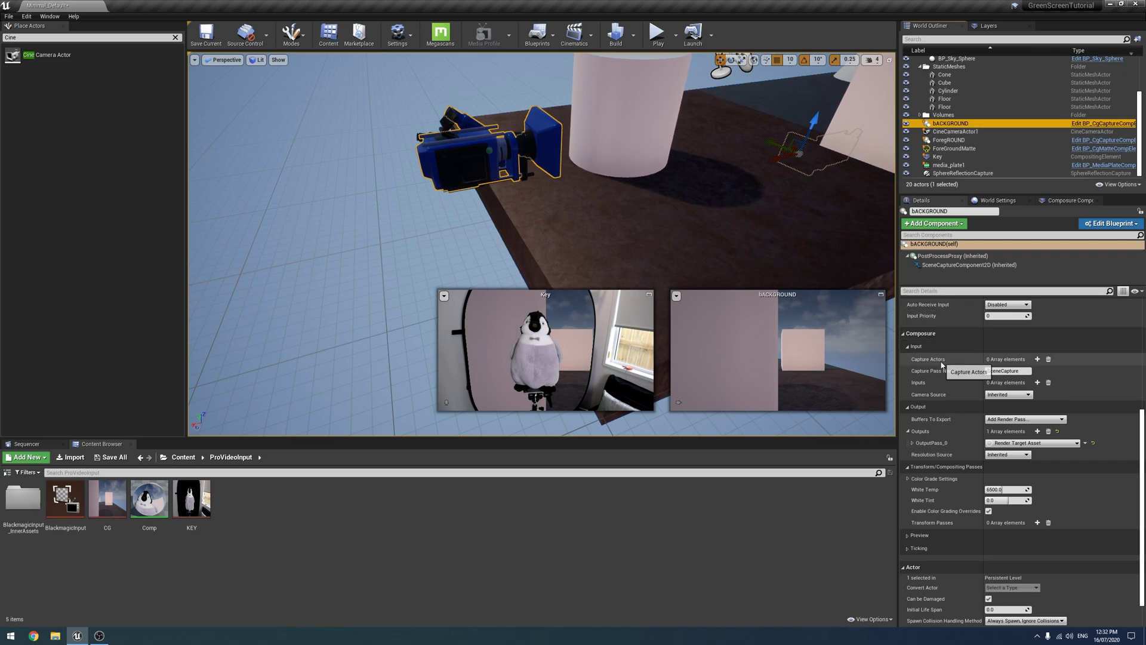
{"action": "left_click", "coordinate": [1038, 359]}
{"action": "left_click", "coordinate": [1016, 385]}
{"action": "left_click", "coordinate": [995, 397]}
{"action": "left_click", "coordinate": [1005, 394]}
{"action": "left_click", "coordinate": [1006, 421]}
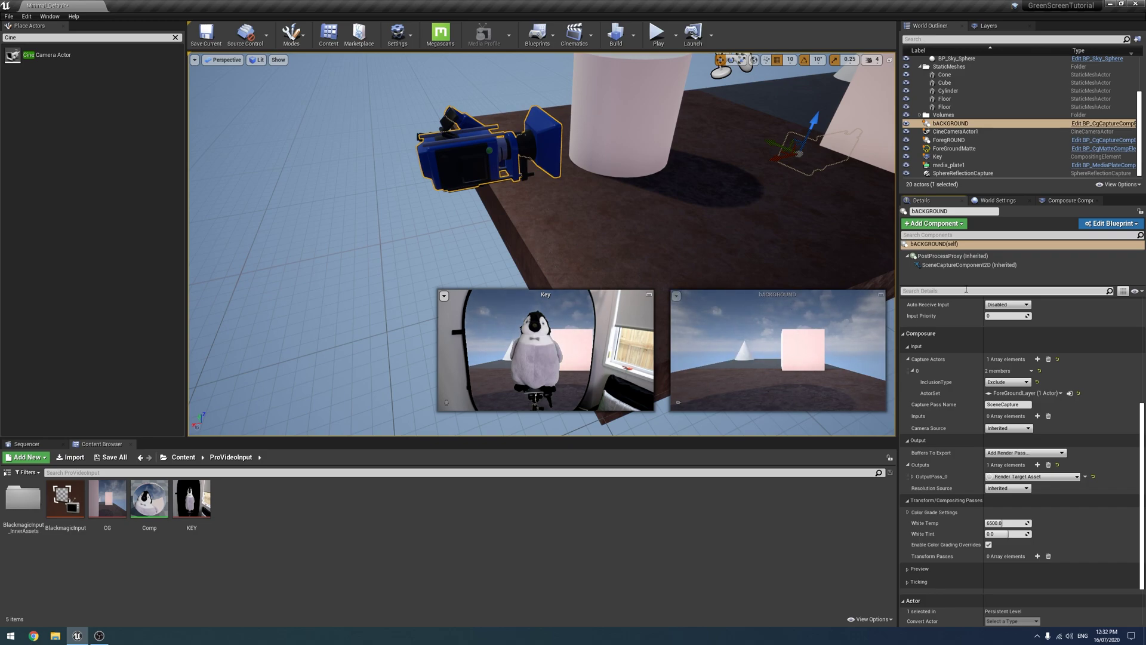
Change the ForeGroundMatte element's matte type to Garbage Matte.
{"action": "left_click", "coordinate": [948, 149]}
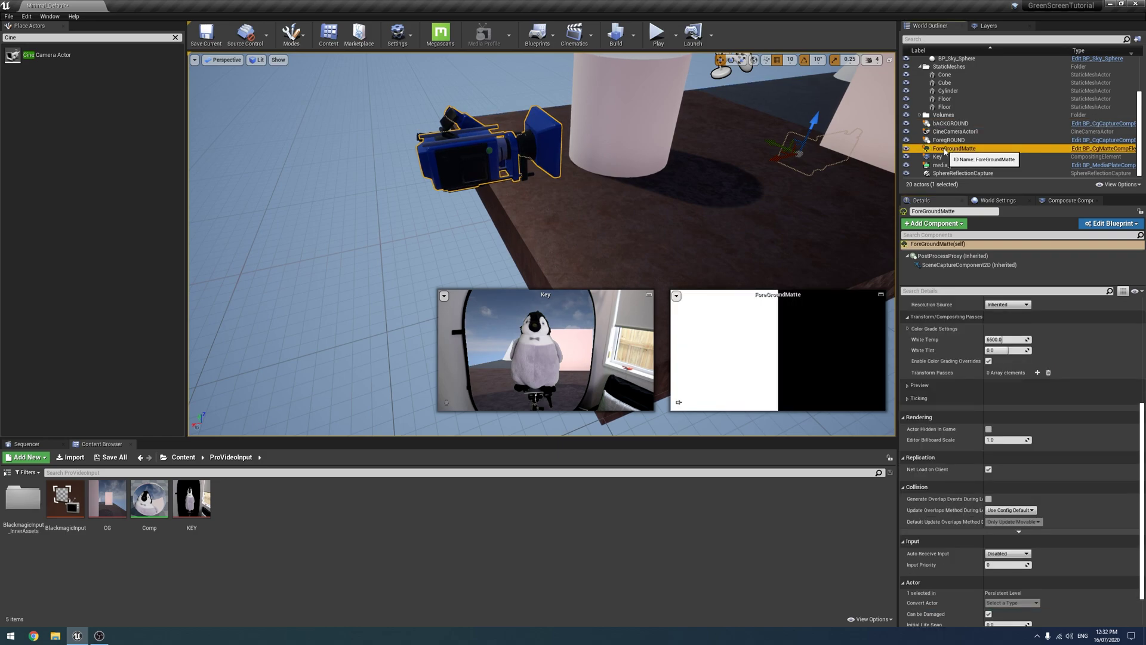
{"action": "scroll", "coordinate": [955, 386], "scroll_direction": "up", "scroll_amount": 5}
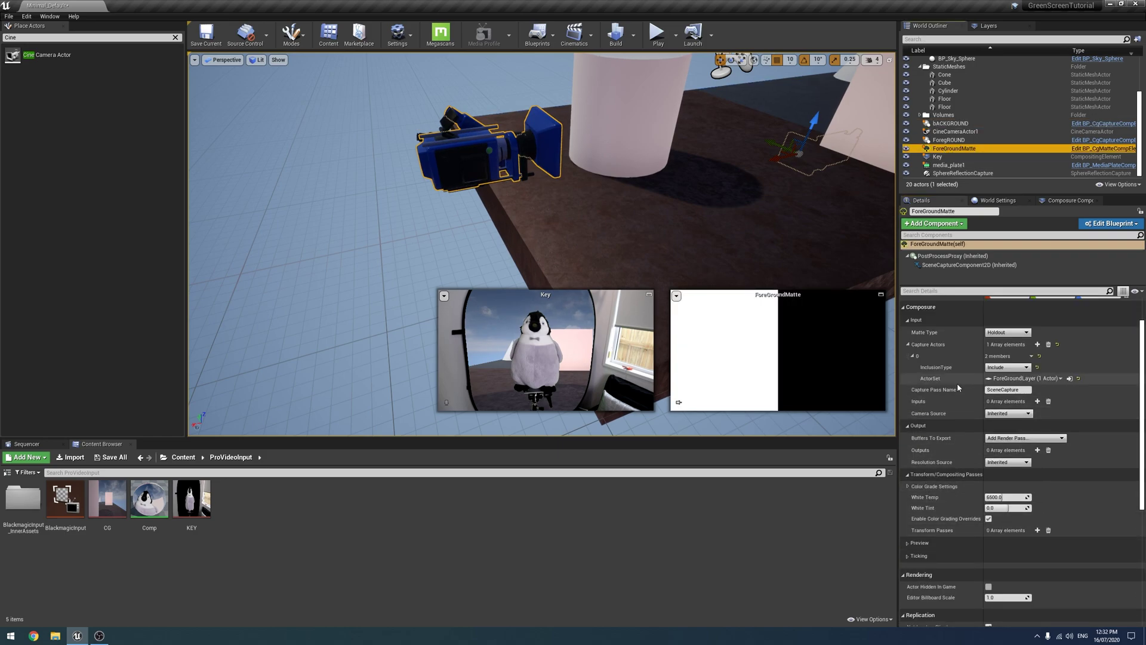
{"action": "left_click", "coordinate": [1014, 333]}
{"action": "left_click", "coordinate": [1009, 346]}
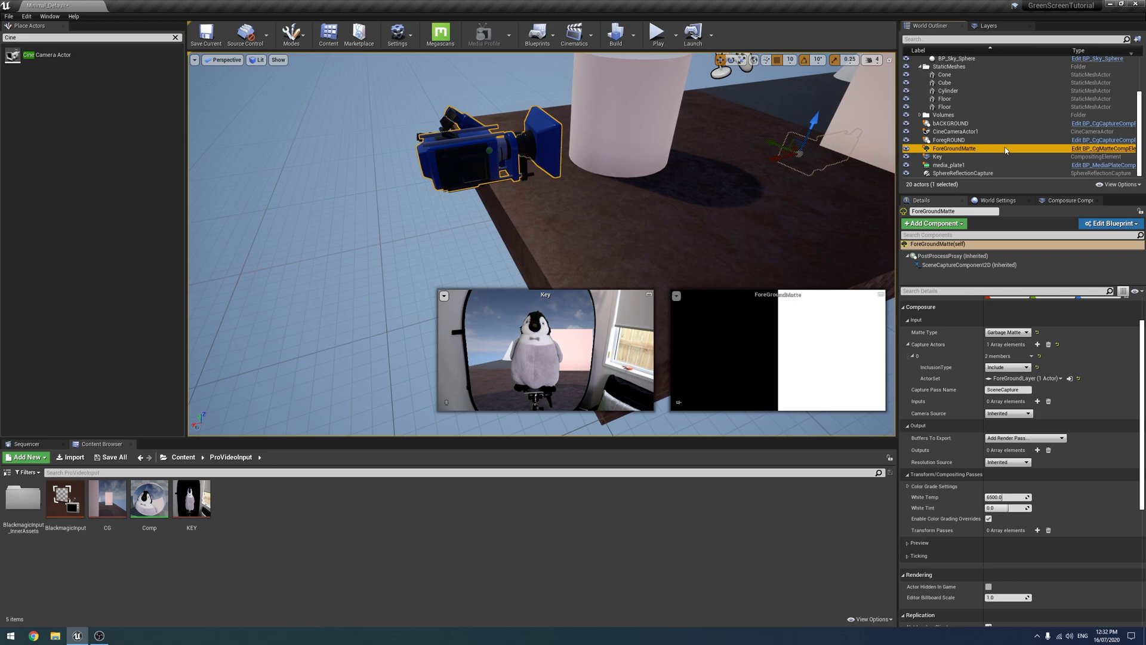
Select the ForegROUND element and create a render target named ForeGroundRender in the ProVideoInput folder.
{"action": "left_click", "coordinate": [955, 139]}
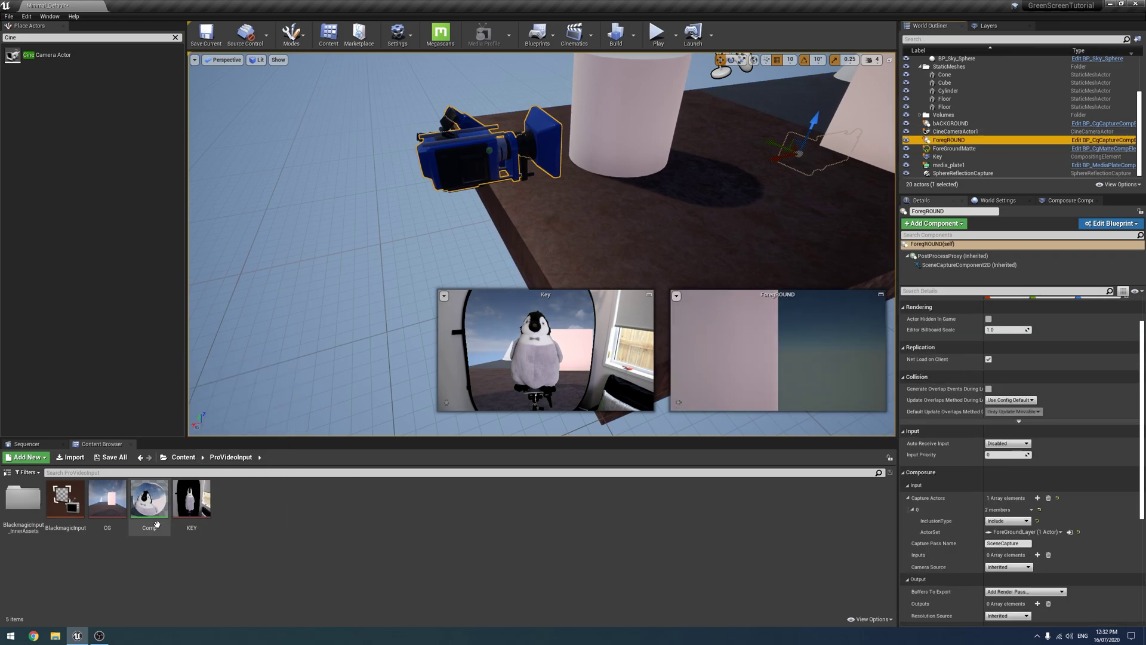
{"action": "right_click", "coordinate": [308, 508]}
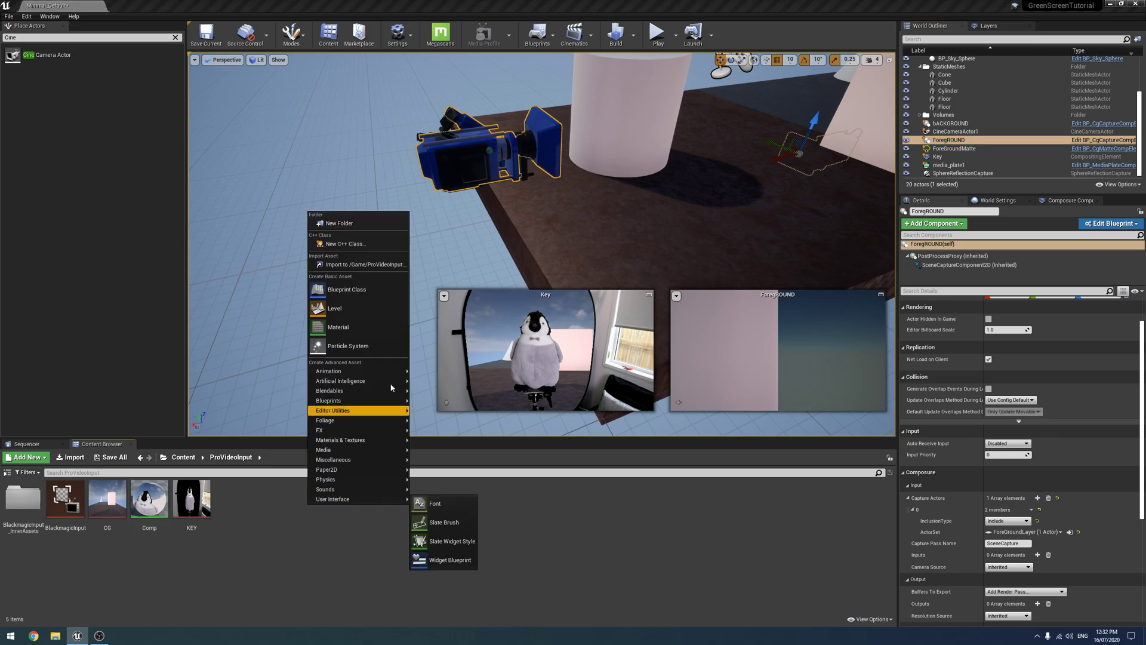
{"action": "mouse_move", "coordinate": [364, 449]}
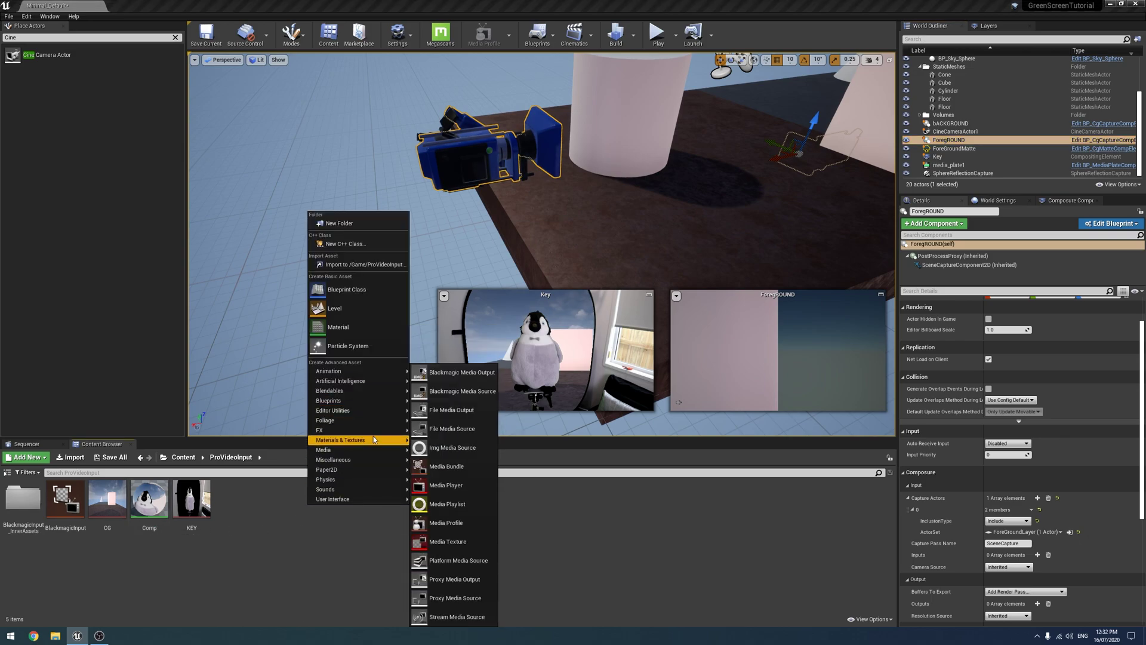
{"action": "left_click", "coordinate": [449, 578]}
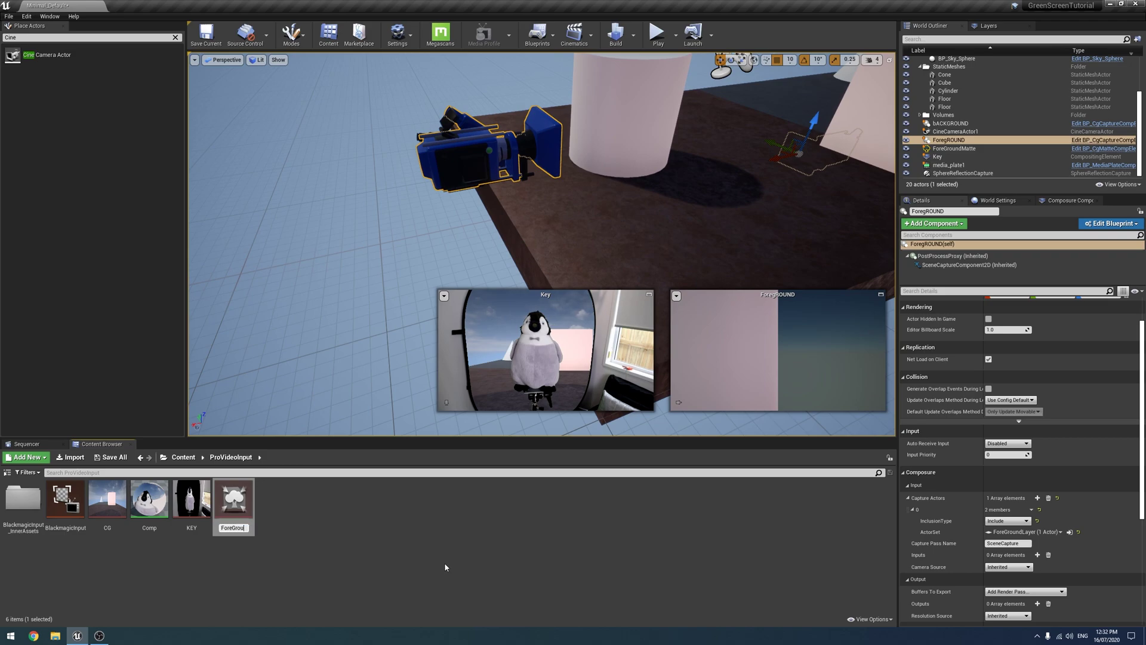
{"action": "type", "text": "ForeGroundRender"}
{"action": "key", "text": "Return"}
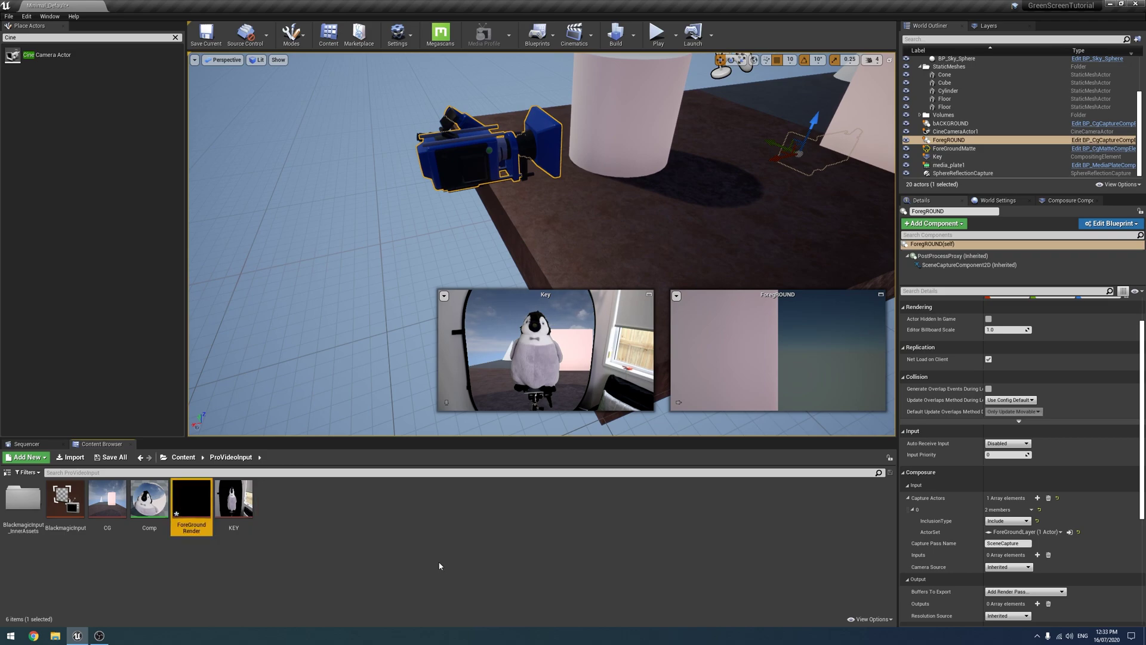
Create another render target in the ProVideoInput folder and name it ForegroundMatte.
{"action": "right_click", "coordinate": [442, 564]}
{"action": "mouse_move", "coordinate": [496, 468]}
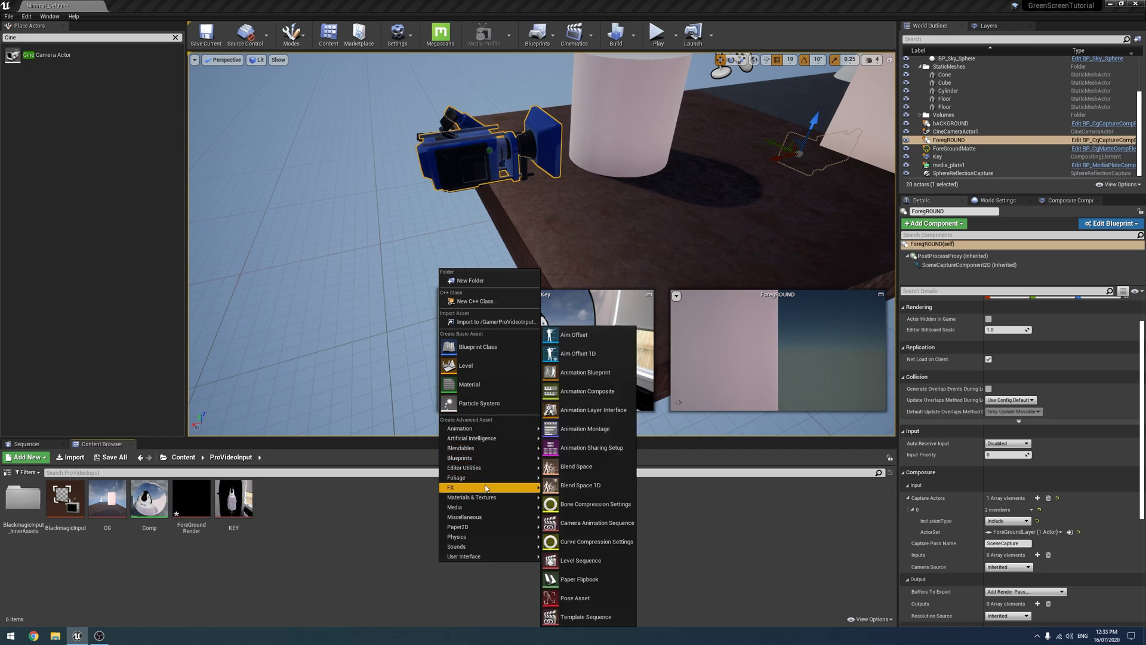
{"action": "mouse_move", "coordinate": [485, 505]}
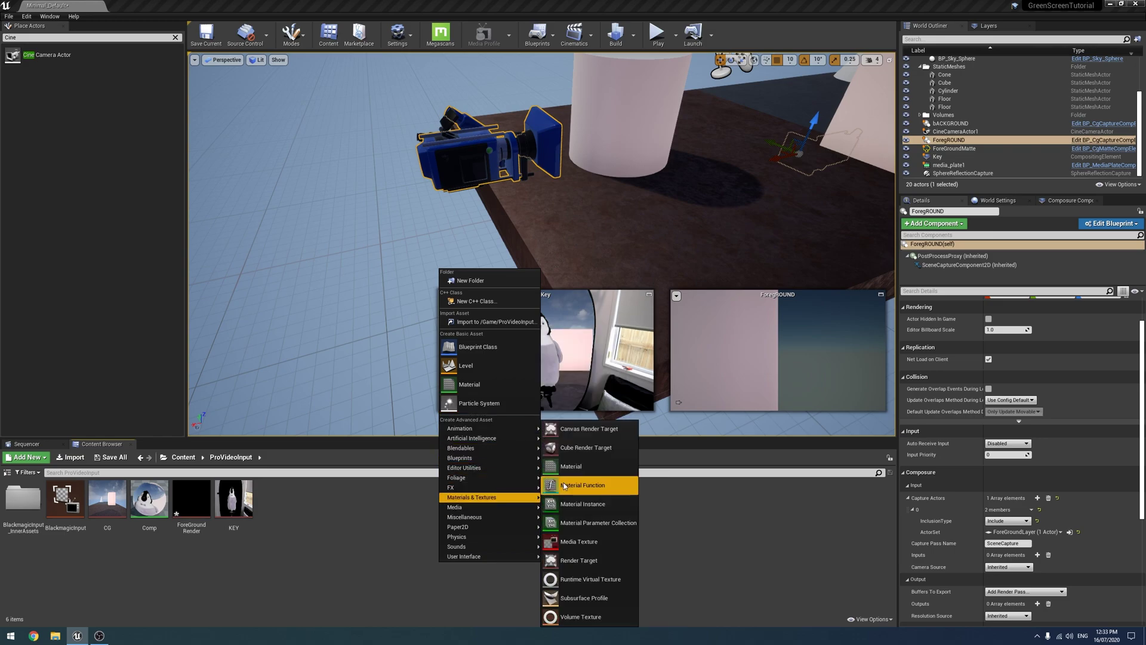
{"action": "left_click", "coordinate": [561, 564]}
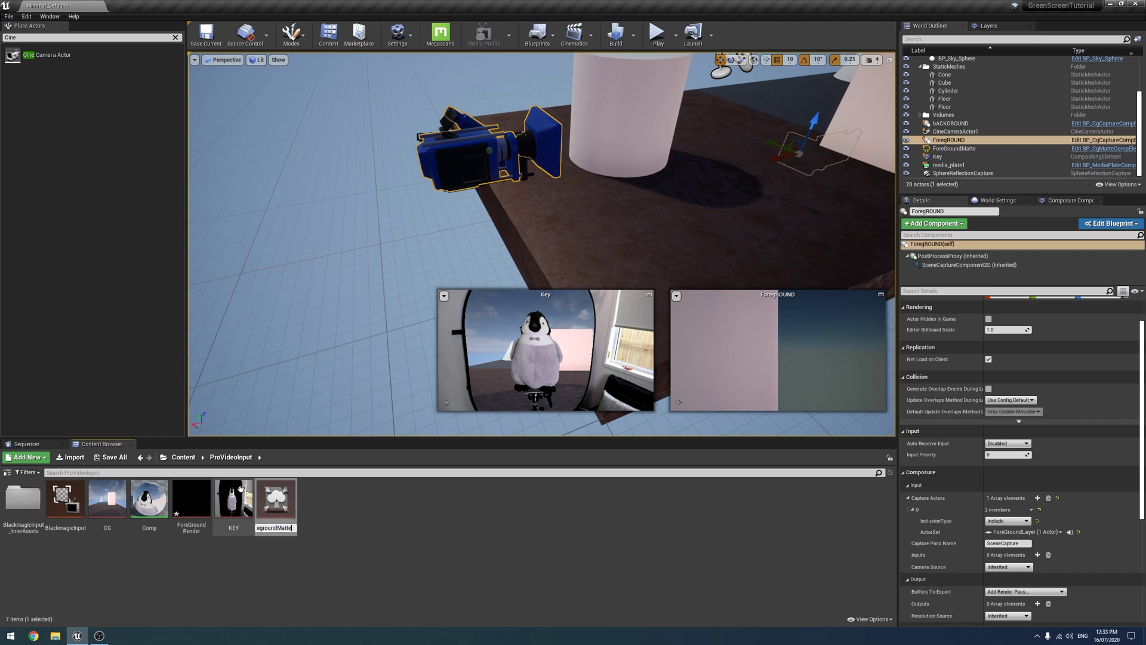
{"action": "key", "text": "Return"}
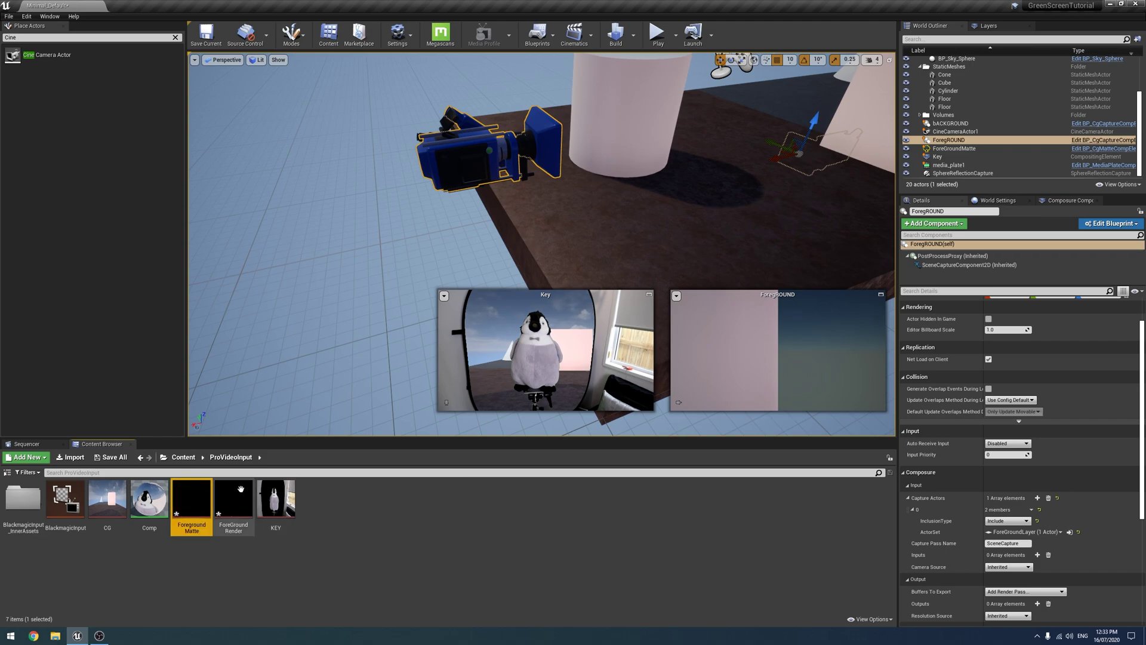
Rename the CG render target in the ProVideoInput folder as BAckground.
{"action": "right_click", "coordinate": [105, 489]}
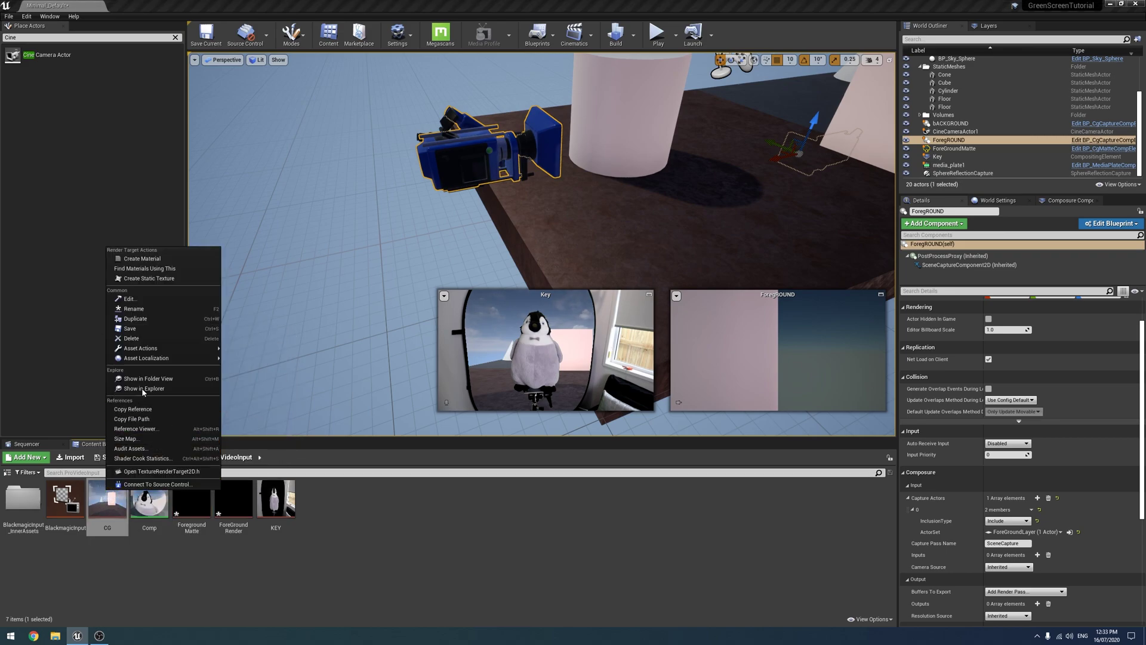
{"action": "left_click", "coordinate": [141, 313]}
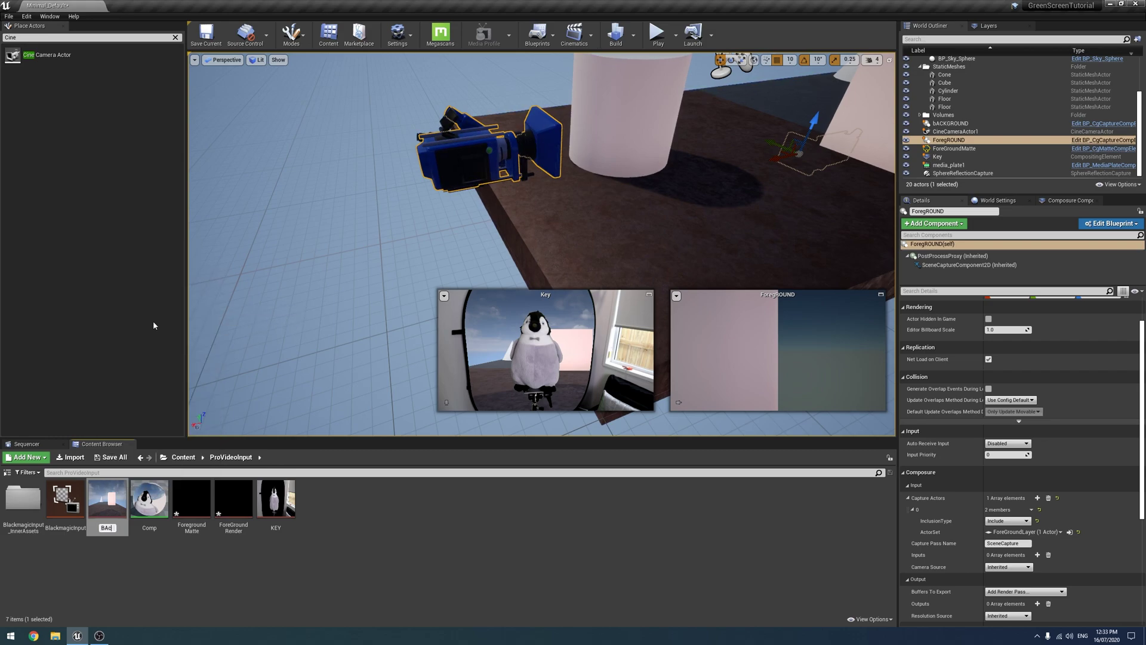
{"action": "type", "text": "BAckground"}
{"action": "key", "text": "Return"}
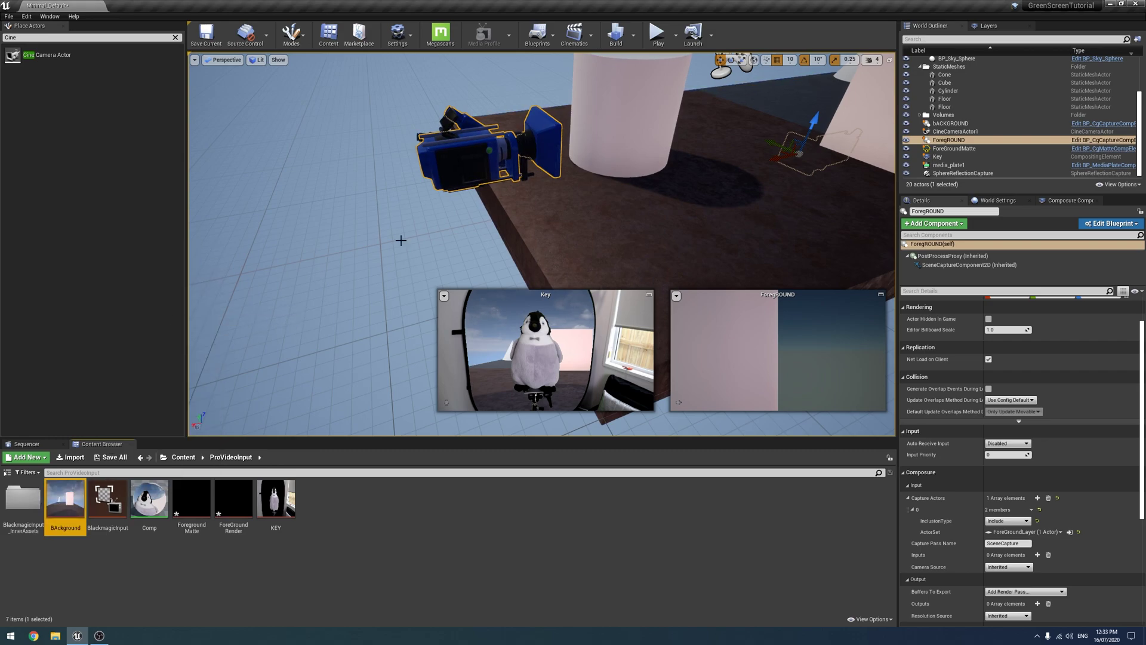
Add a Render Target Asset output to the ForeGroundMatte element and assign the ForegroundMatte render target to it.
{"action": "left_click", "coordinate": [944, 148]}
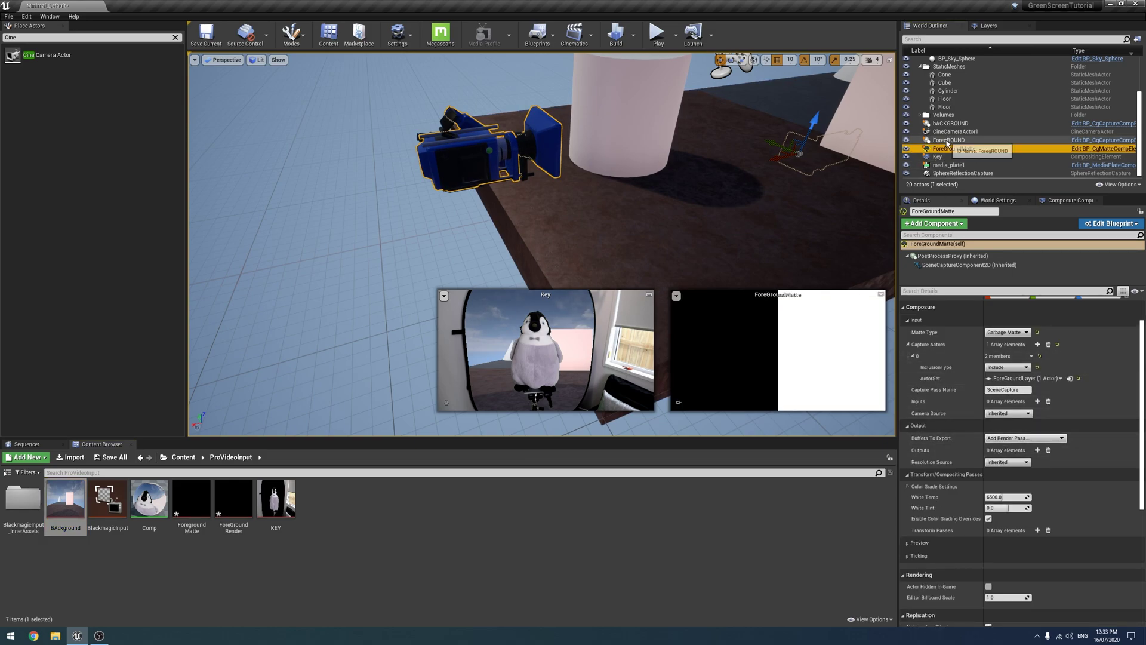
{"action": "left_click", "coordinate": [1005, 439]}
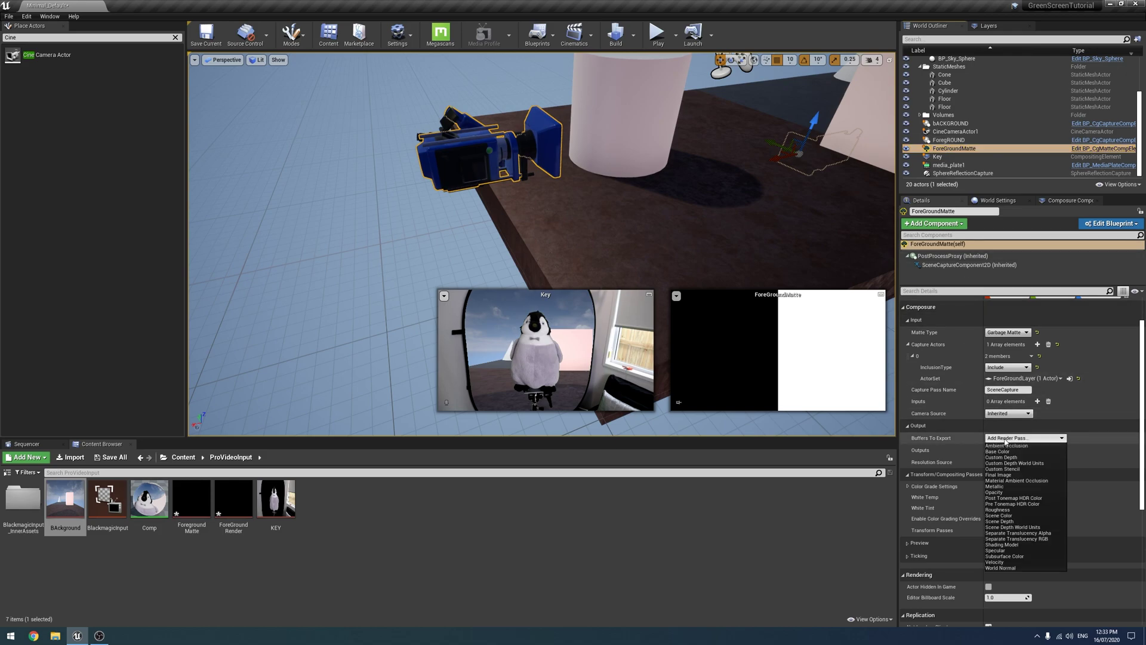
{"action": "left_click", "coordinate": [952, 418]}
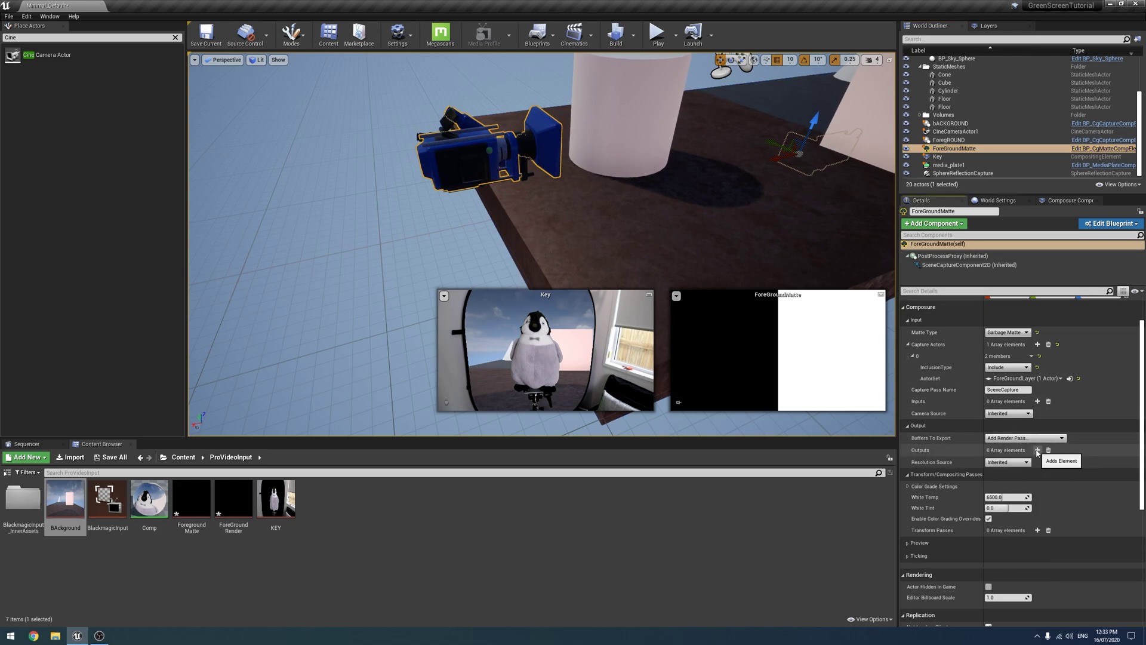
{"action": "left_click", "coordinate": [1038, 451]}
{"action": "left_click", "coordinate": [1015, 463]}
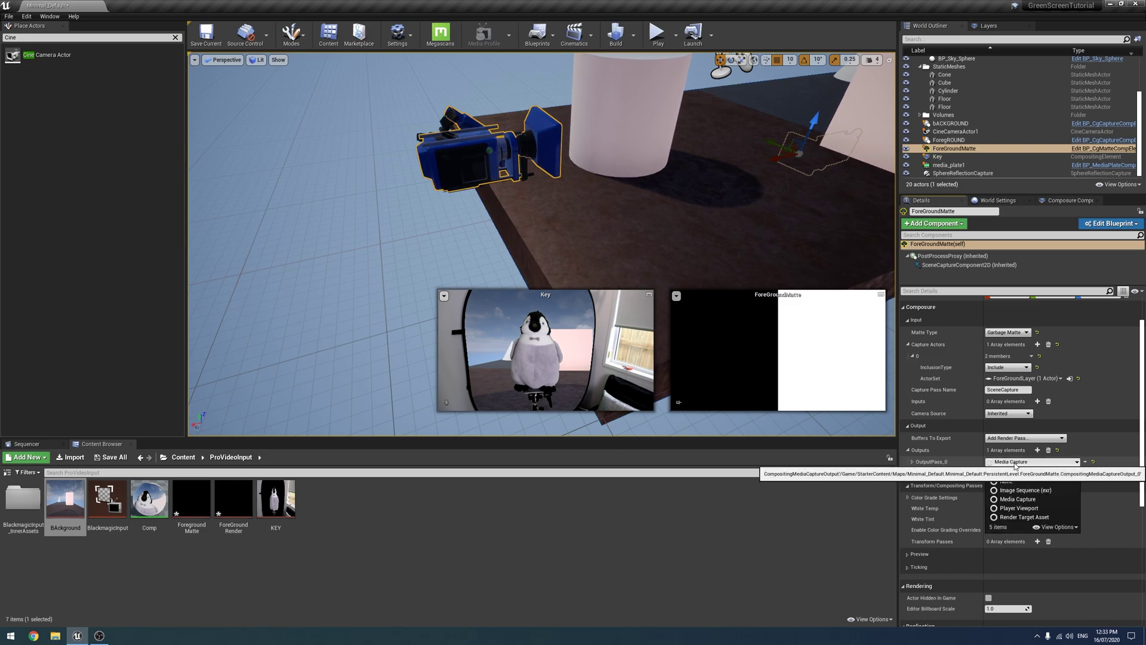
{"action": "left_click", "coordinate": [1026, 517]}
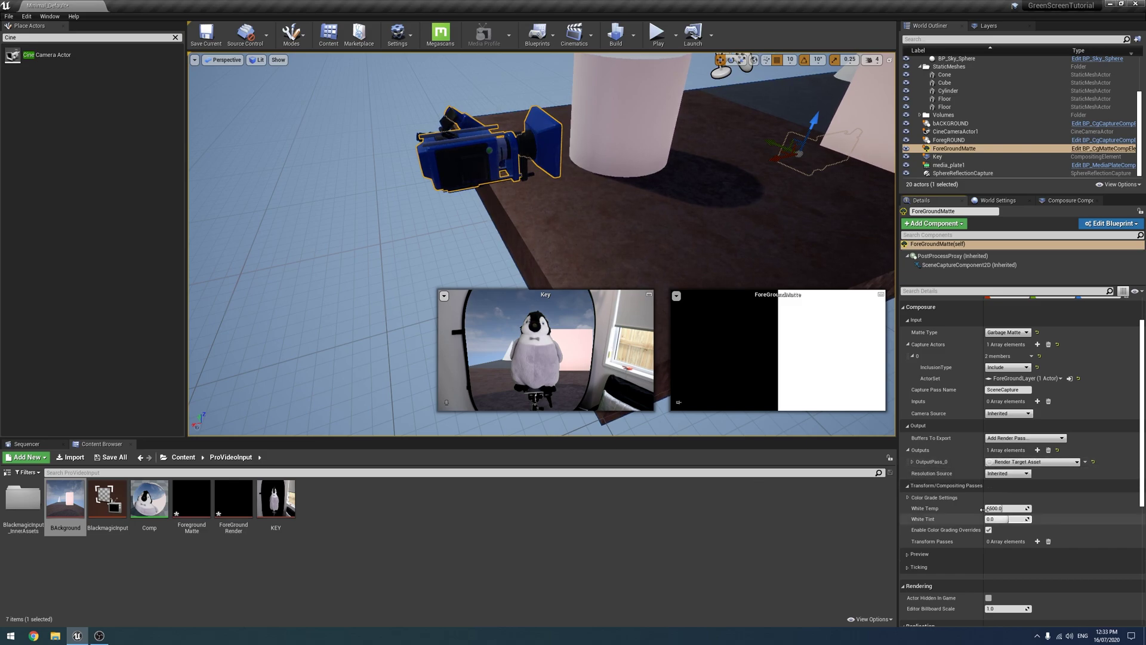
{"action": "left_click", "coordinate": [912, 462]}
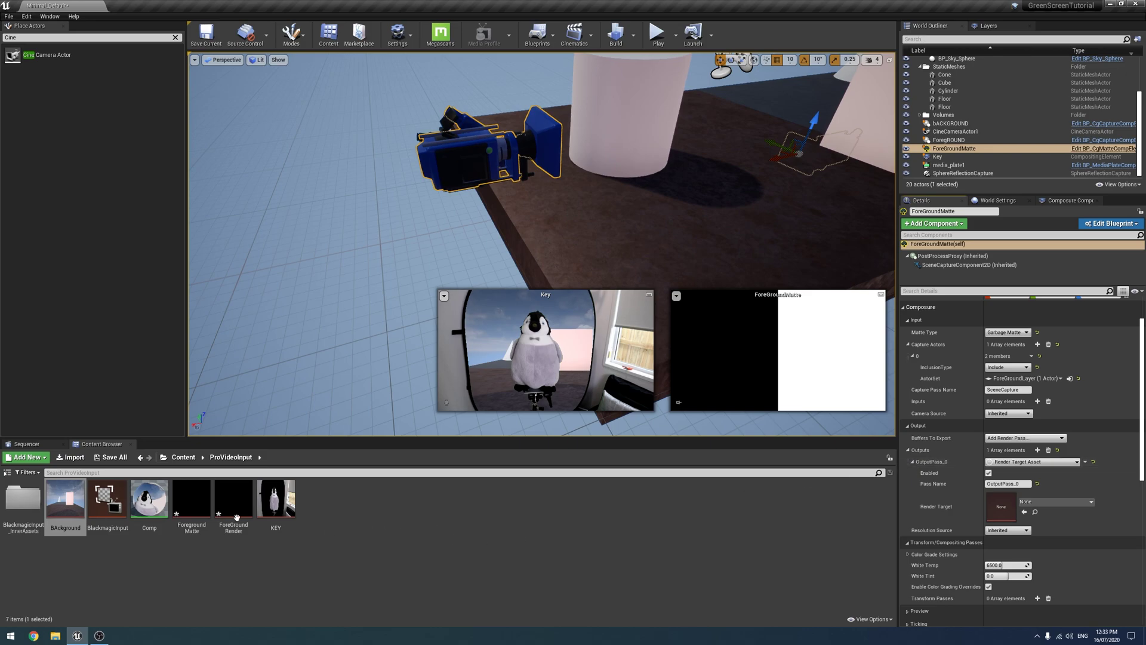
{"action": "left_click_drag", "start_coordinate": [191, 502], "coordinate": [1001, 506]}
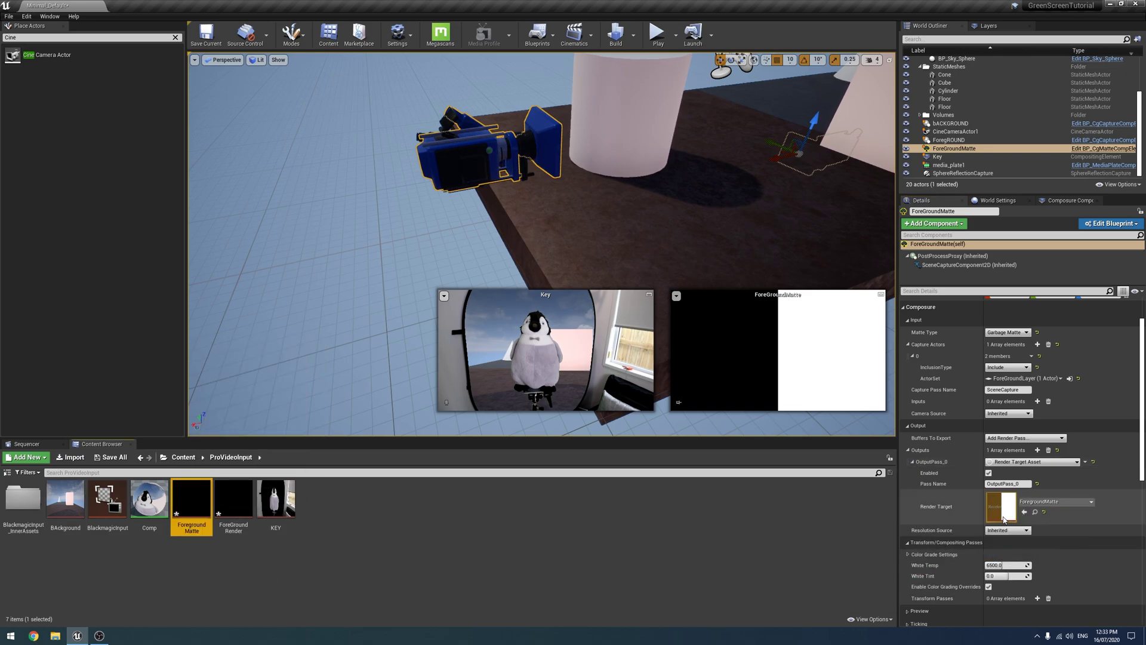
Add a Render Target Asset output to the ForegROUND element and assign the ForeGroundRender render target to it.
{"action": "left_click", "coordinate": [949, 139]}
{"action": "scroll", "coordinate": [941, 538], "scroll_direction": "up", "scroll_amount": 2}
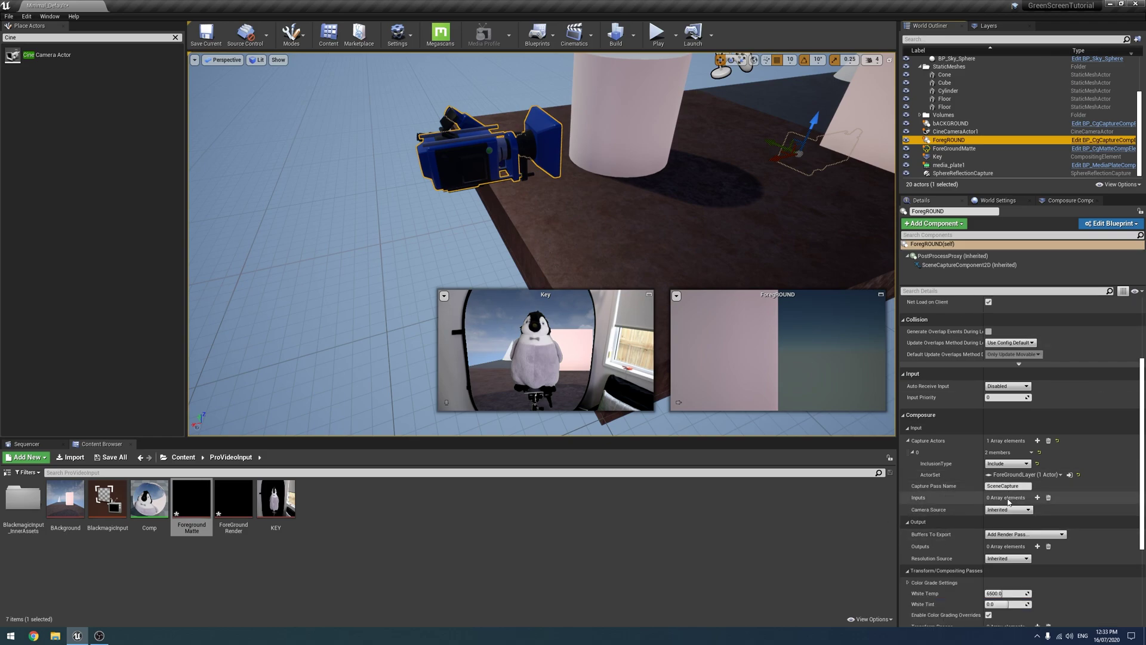
{"action": "scroll", "coordinate": [1036, 490], "scroll_direction": "down", "scroll_amount": 2}
{"action": "left_click", "coordinate": [1038, 475]}
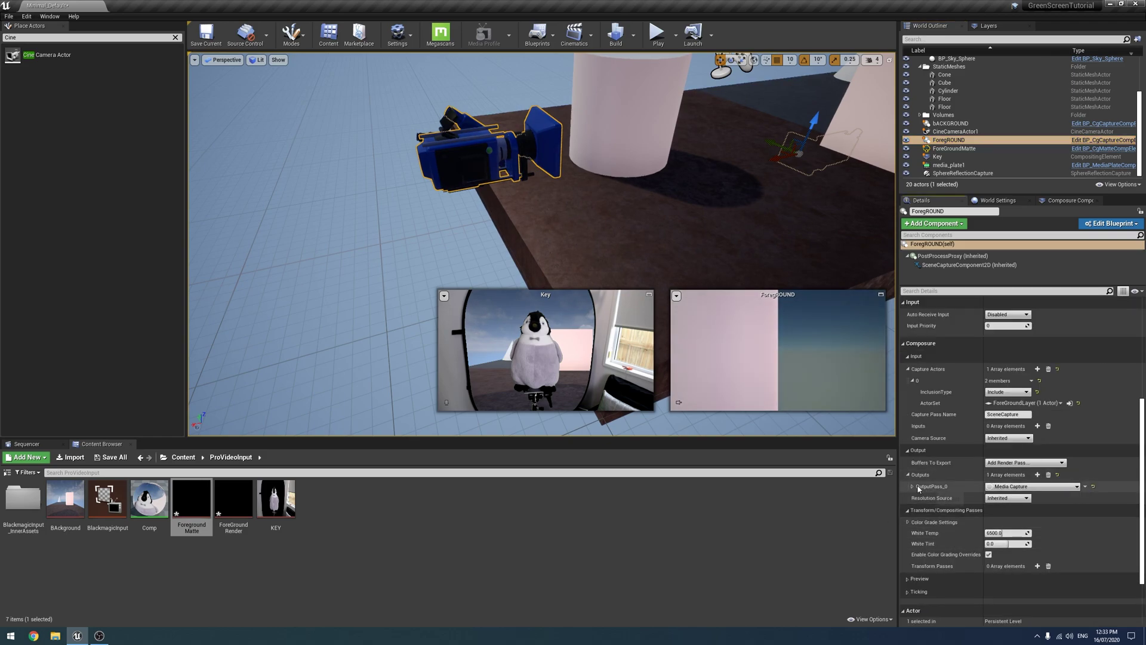
{"action": "left_click", "coordinate": [1033, 487]}
{"action": "left_click", "coordinate": [1025, 541]}
{"action": "left_click", "coordinate": [912, 487]}
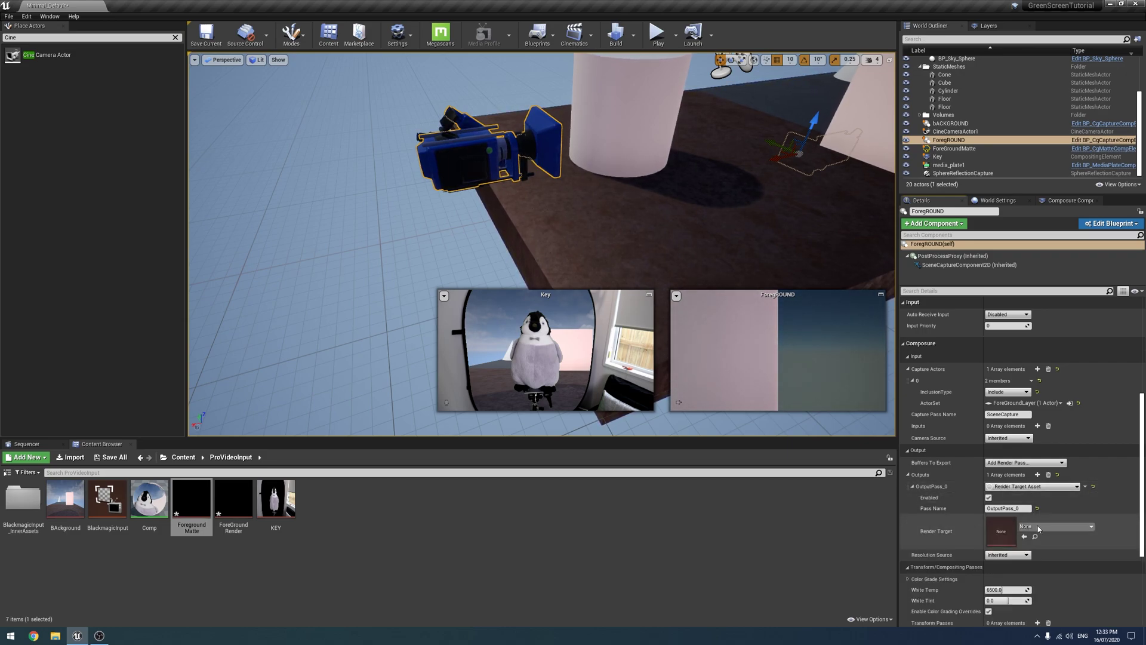
{"action": "left_click_drag", "start_coordinate": [234, 499], "coordinate": [1003, 531]}
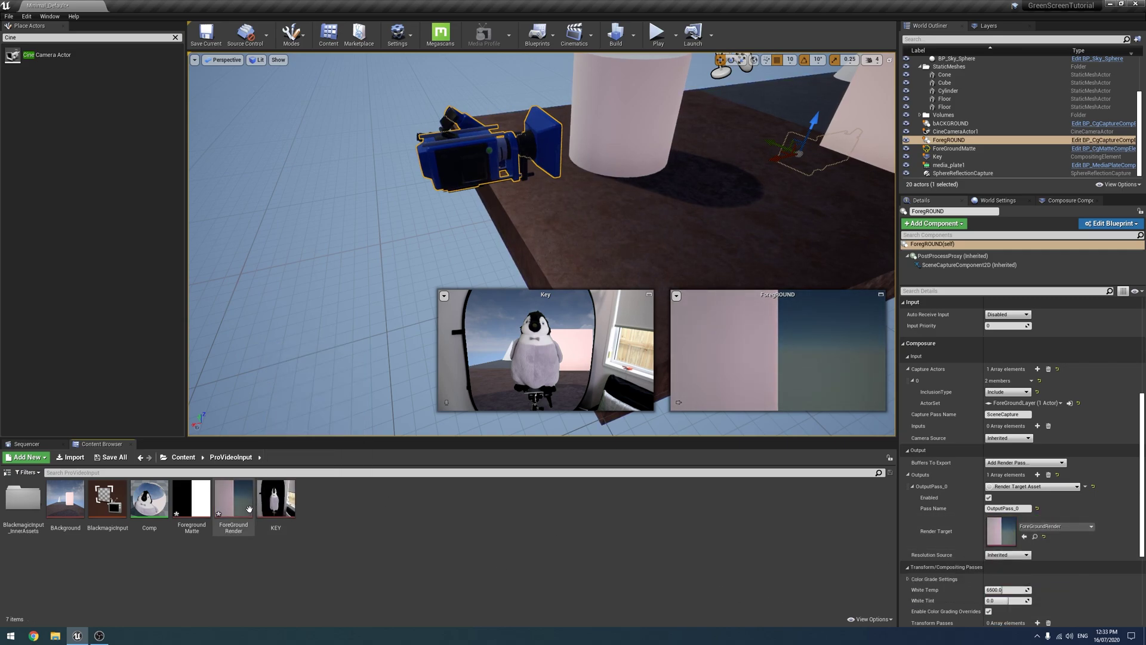
Open the Comp material full screen and move its Over node away from the output node to make room for another node.
{"action": "double_click", "coordinate": [150, 500]}
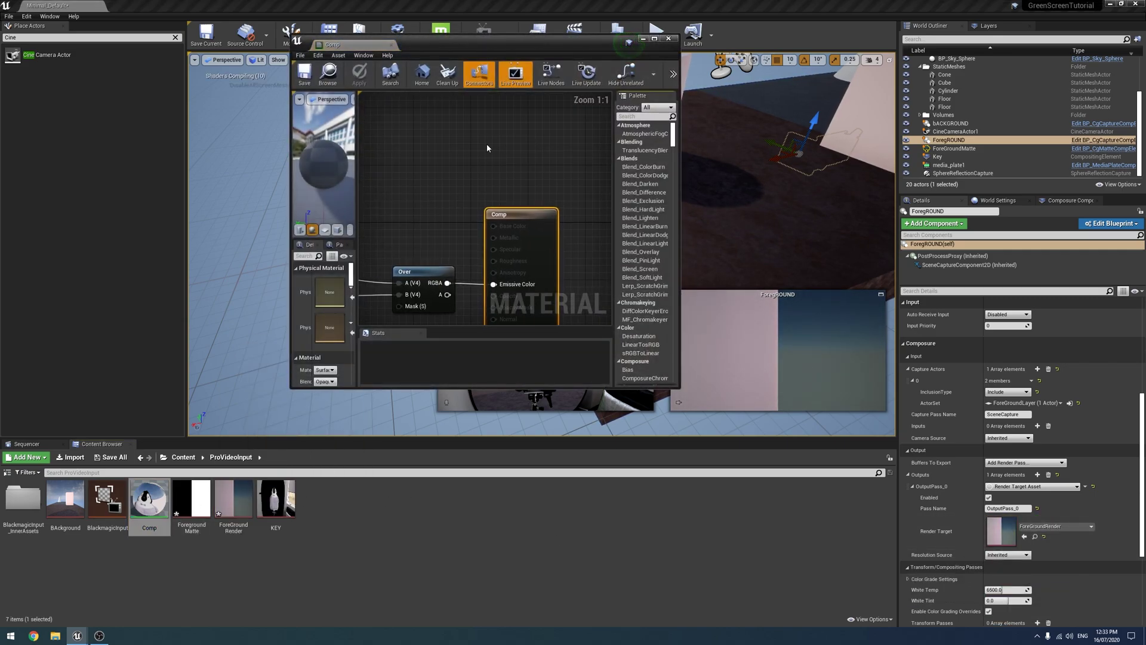
{"action": "left_click_drag", "start_coordinate": [542, 55], "coordinate": [726, 0]}
{"action": "right_click_drag", "start_coordinate": [299, 196], "coordinate": [573, 358]}
{"action": "scroll", "coordinate": [599, 374], "scroll_direction": "up", "scroll_amount": 3}
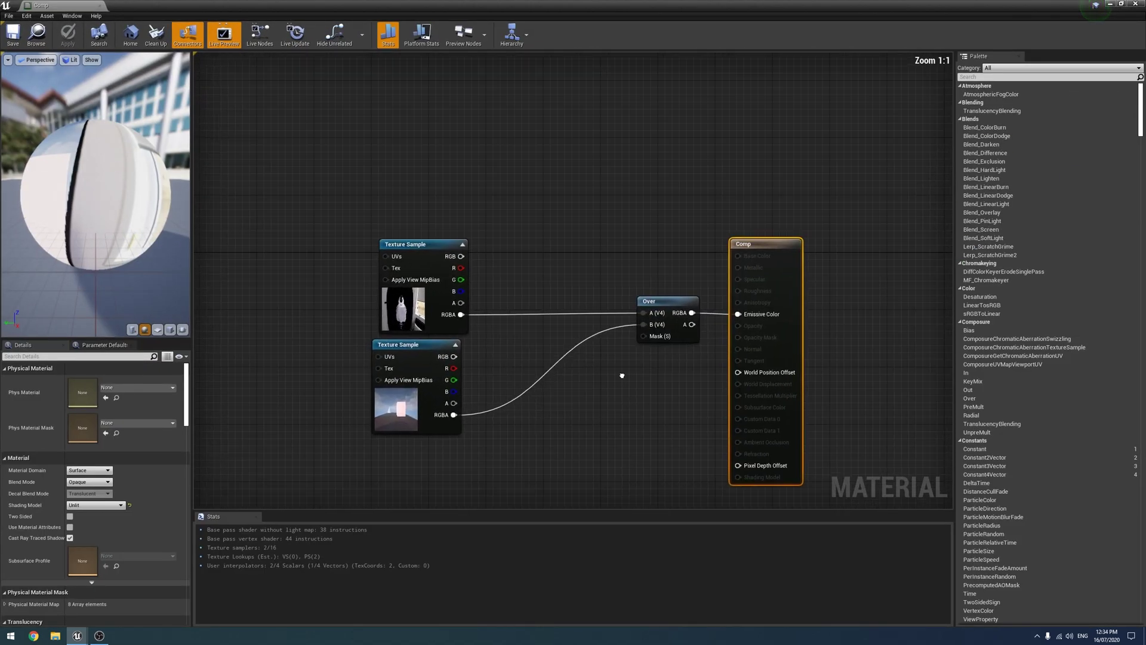
{"action": "left_click_drag", "start_coordinate": [351, 184], "coordinate": [659, 447]}
{"action": "left_click_drag", "start_coordinate": [647, 293], "coordinate": [353, 293]}
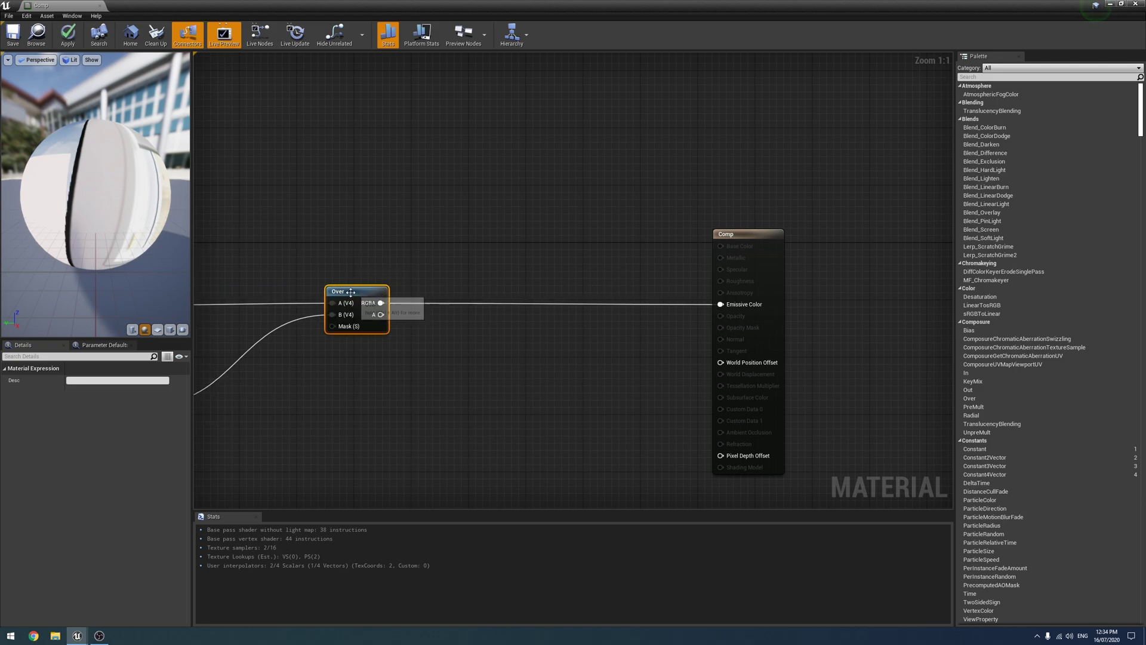
Add a second Over node, feed the first Over's RGBA into its A input, and connect its RGBA output to Emissive Color.
{"action": "right_click", "coordinate": [476, 222]}
{"action": "type", "text": "Ov"}
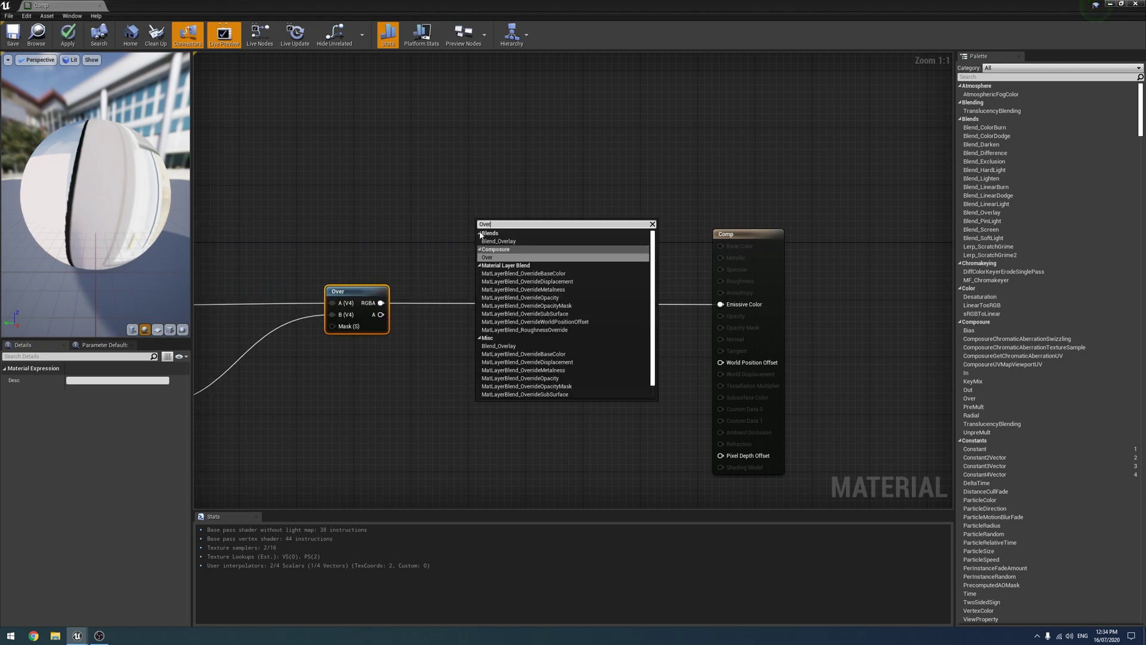
{"action": "type", "text": "er"}
{"action": "left_click", "coordinate": [493, 257]}
{"action": "left_click_drag", "start_coordinate": [508, 229], "coordinate": [533, 283]}
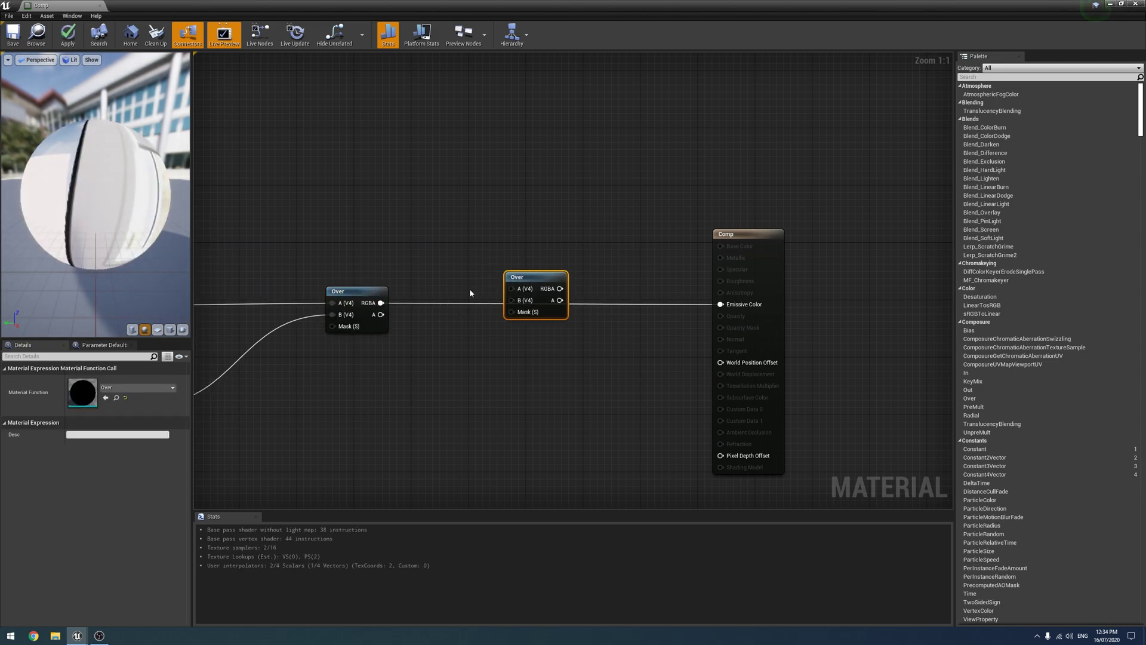
{"action": "left_click_drag", "start_coordinate": [380, 302], "coordinate": [509, 294]}
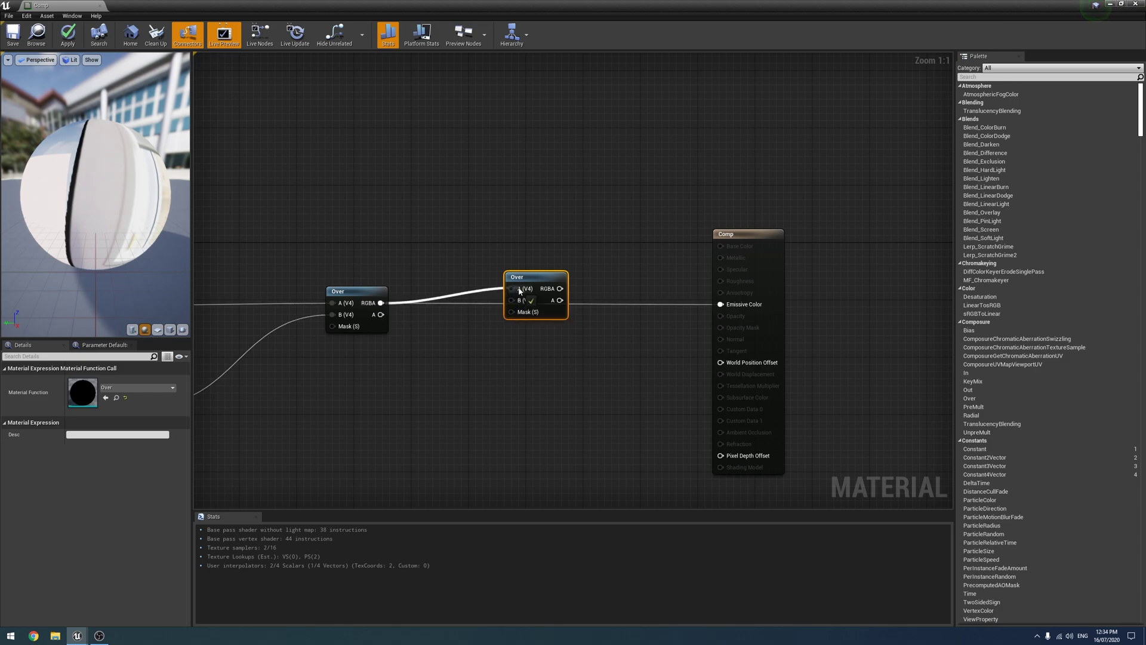
{"action": "left_click_drag", "start_coordinate": [520, 291], "coordinate": [535, 290]}
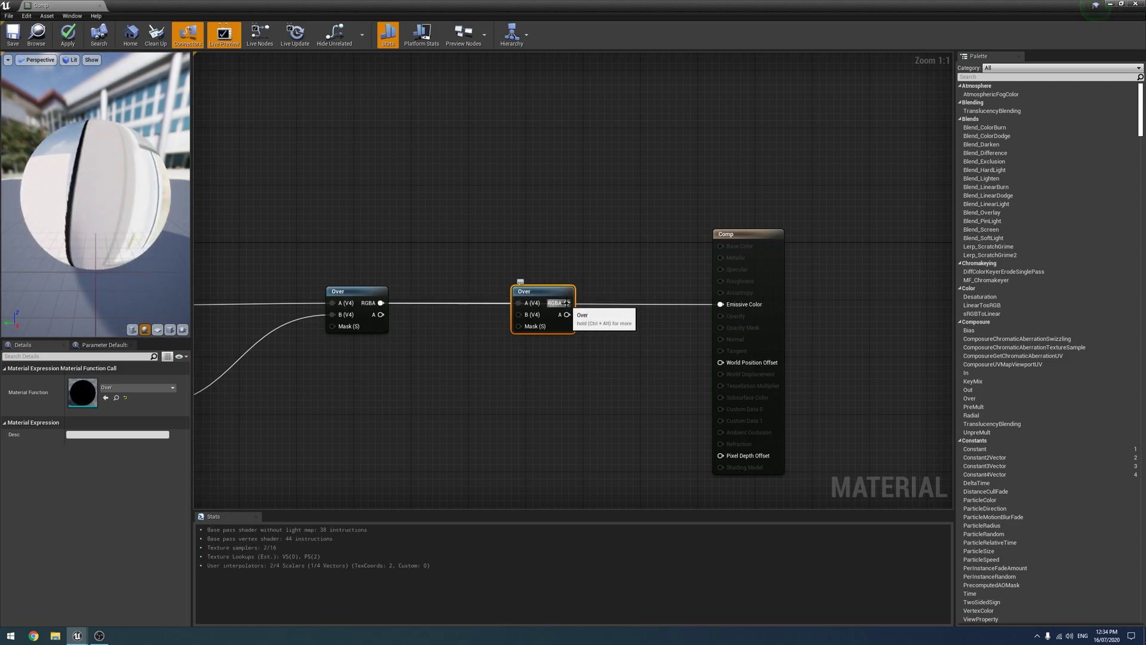
{"action": "left_click_drag", "start_coordinate": [566, 302], "coordinate": [721, 305]}
Bring the ForegroundMatte and ForeGroundRender render targets from the content folder into the Comp material graph as texture samples.
{"action": "left_click_drag", "start_coordinate": [631, 4], "coordinate": [673, 50]}
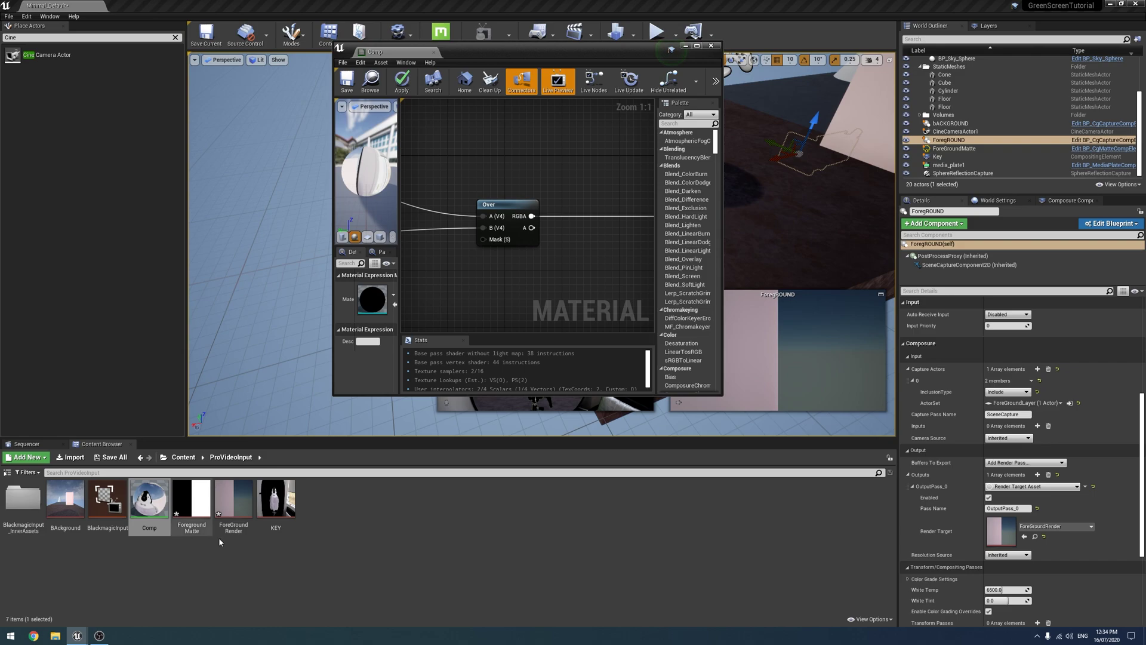
{"action": "left_click", "coordinate": [191, 499]}
{"action": "left_click", "coordinate": [233, 499], "text": "ctrl"}
{"action": "left_click_drag", "start_coordinate": [233, 499], "coordinate": [436, 147]}
{"action": "double_click", "coordinate": [627, 60]}
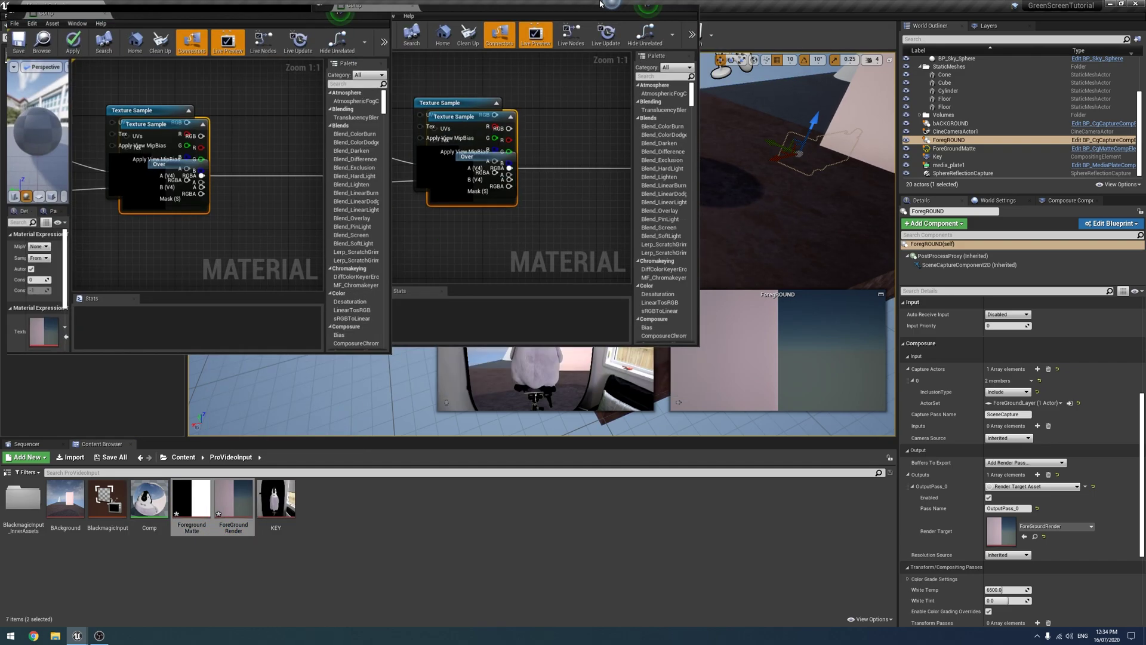
Connect ForeGroundRender's RGBA to the second Over's B input and ForegroundMatte's RGB to its Mask input, then save the material.
{"action": "left_click_drag", "start_coordinate": [417, 325], "coordinate": [465, 410]}
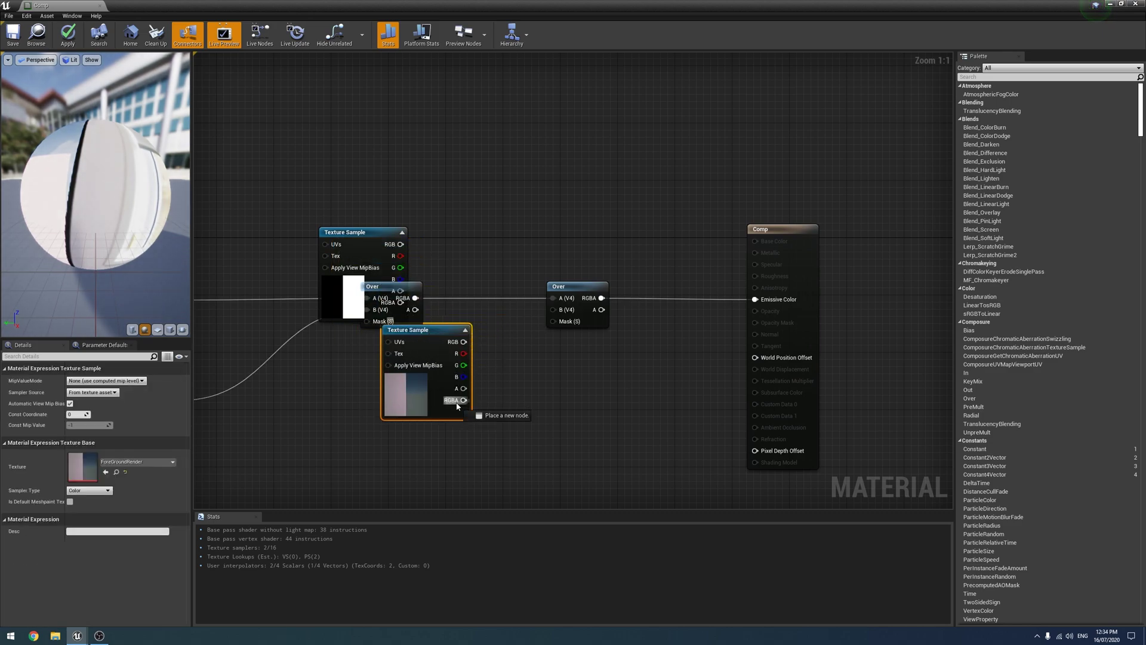
{"action": "left_click_drag", "start_coordinate": [497, 332], "coordinate": [554, 309]}
{"action": "left_click_drag", "start_coordinate": [359, 233], "coordinate": [556, 409]}
{"action": "left_click_drag", "start_coordinate": [443, 330], "coordinate": [378, 352]}
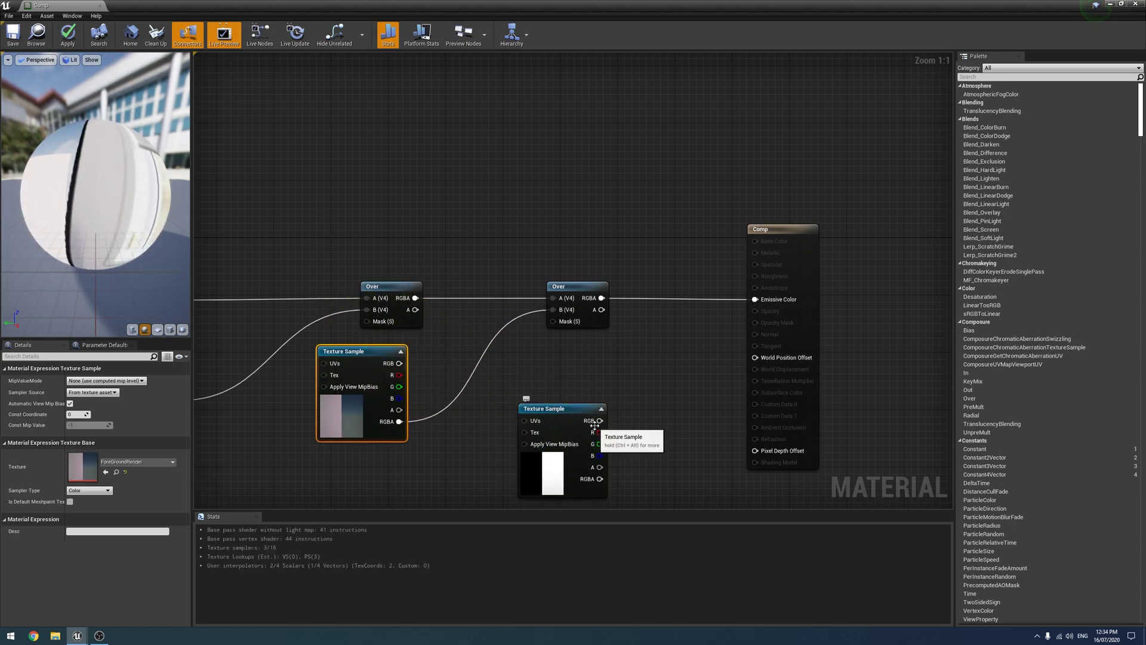
{"action": "left_click_drag", "start_coordinate": [594, 424], "coordinate": [553, 321]}
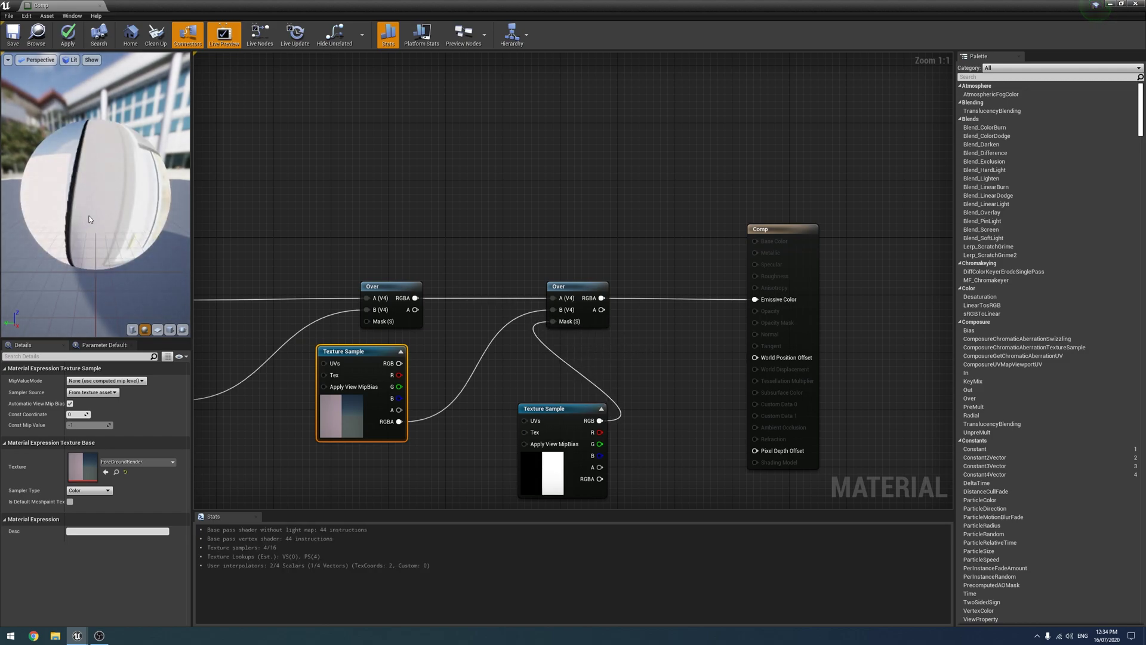
{"action": "left_click", "coordinate": [12, 36]}
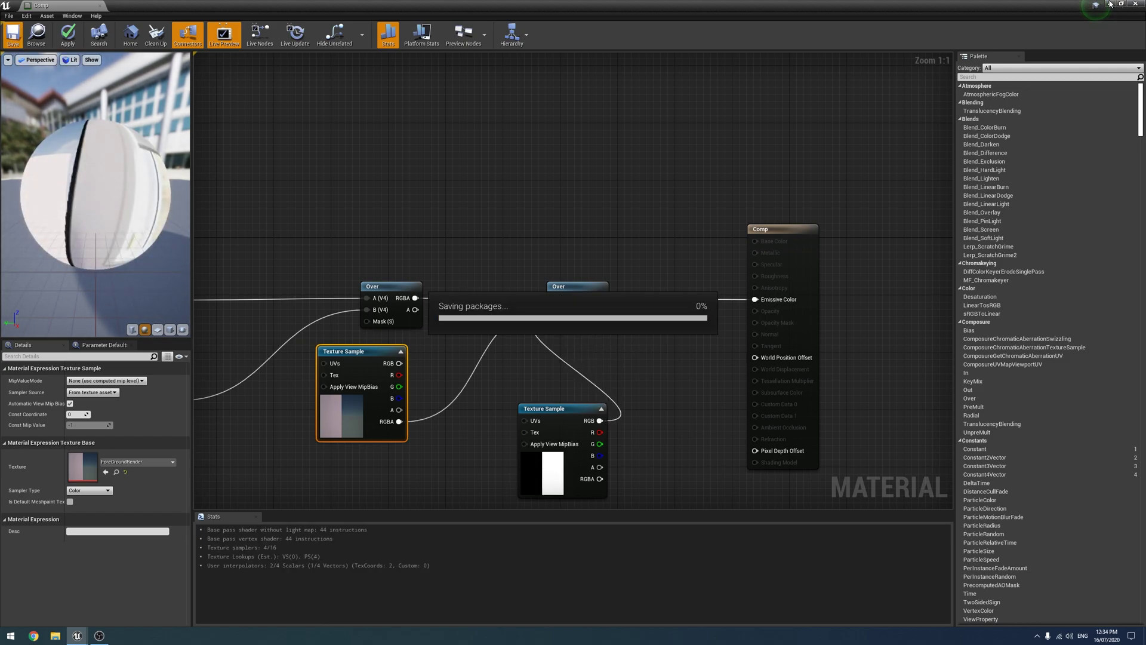
{"action": "left_click", "coordinate": [1108, 4]}
Select CineCameraActor1 and slide it sideways past the cylinder to test the foreground passing in front of the keyed subject.
{"action": "right_click_drag", "start_coordinate": [537, 238], "coordinate": [644, 233]}
{"action": "scroll", "coordinate": [541, 244], "scroll_direction": "up", "scroll_amount": 2}
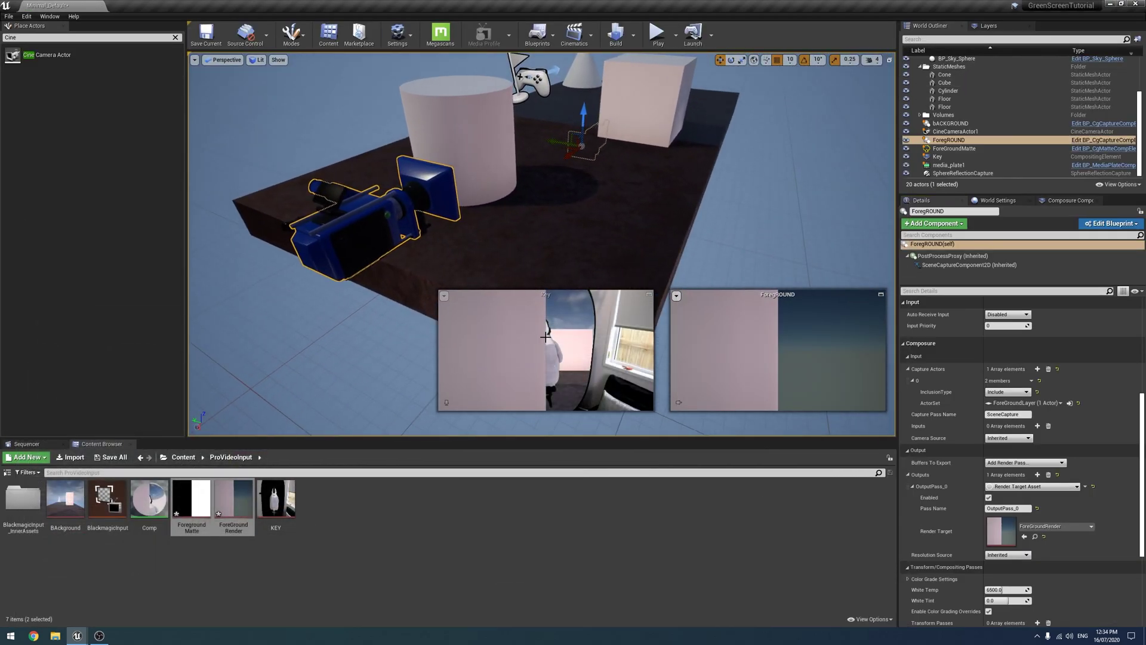
{"action": "left_click", "coordinate": [955, 132]}
{"action": "key", "text": "f"}
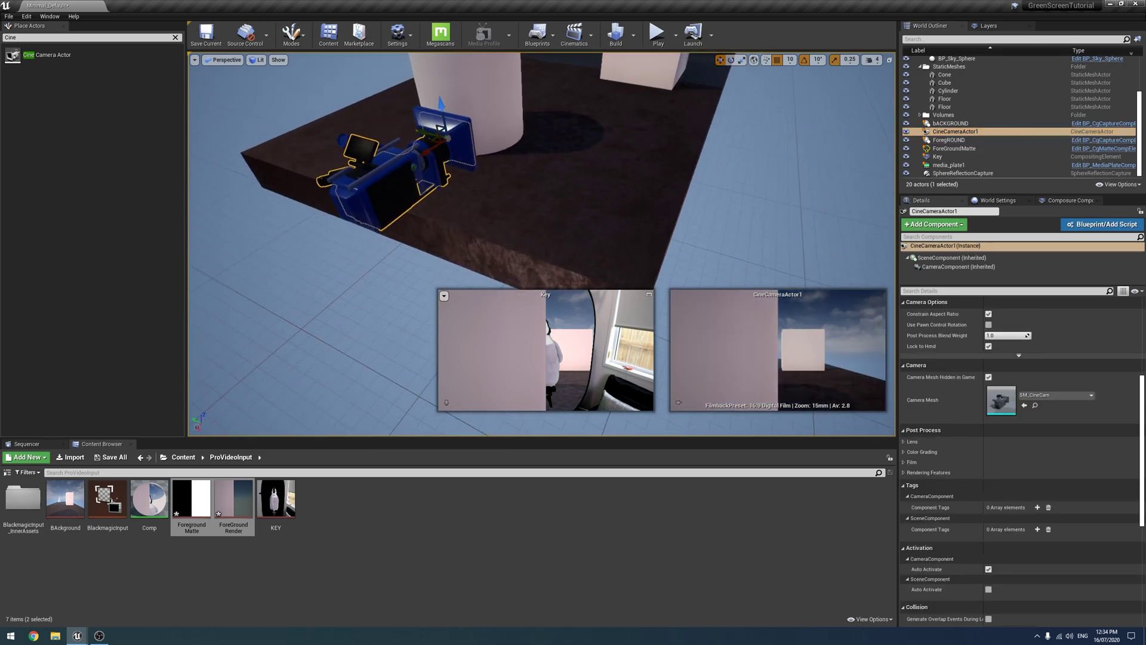
{"action": "left_click_drag", "start_coordinate": [487, 188], "coordinate": [312, 182]}
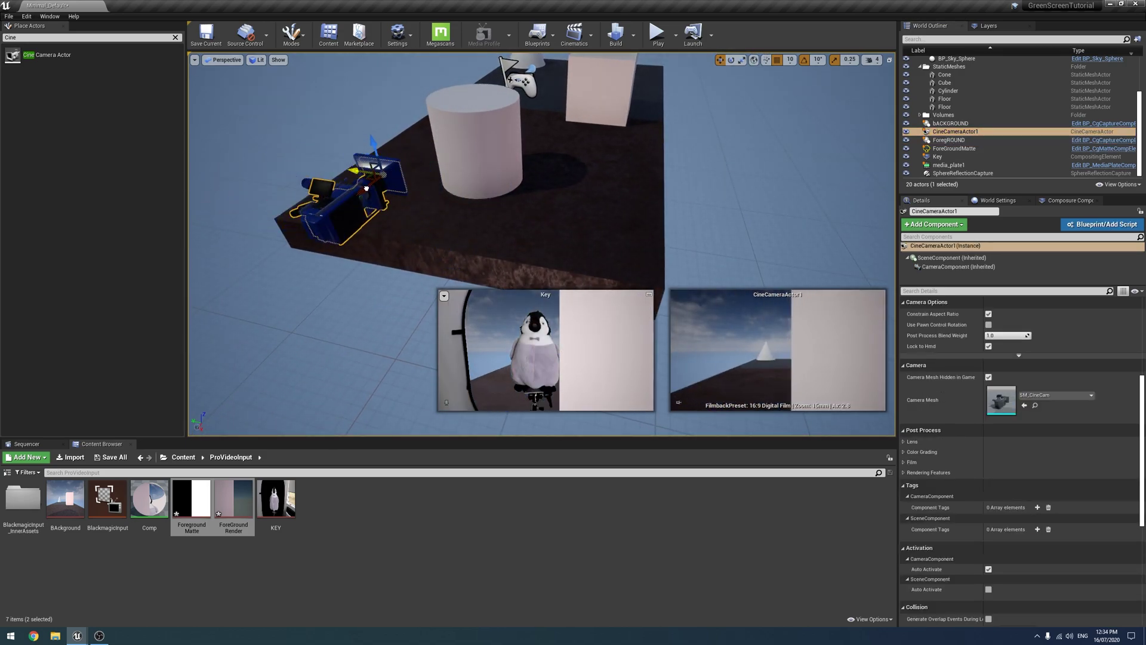
{"action": "left_click_drag", "start_coordinate": [367, 188], "coordinate": [527, 249]}
Add the Cone actor to ForeGroundLayer.
{"action": "right_click_drag", "start_coordinate": [528, 249], "coordinate": [627, 239]}
{"action": "right_click_drag", "start_coordinate": [299, 93], "coordinate": [329, 131]}
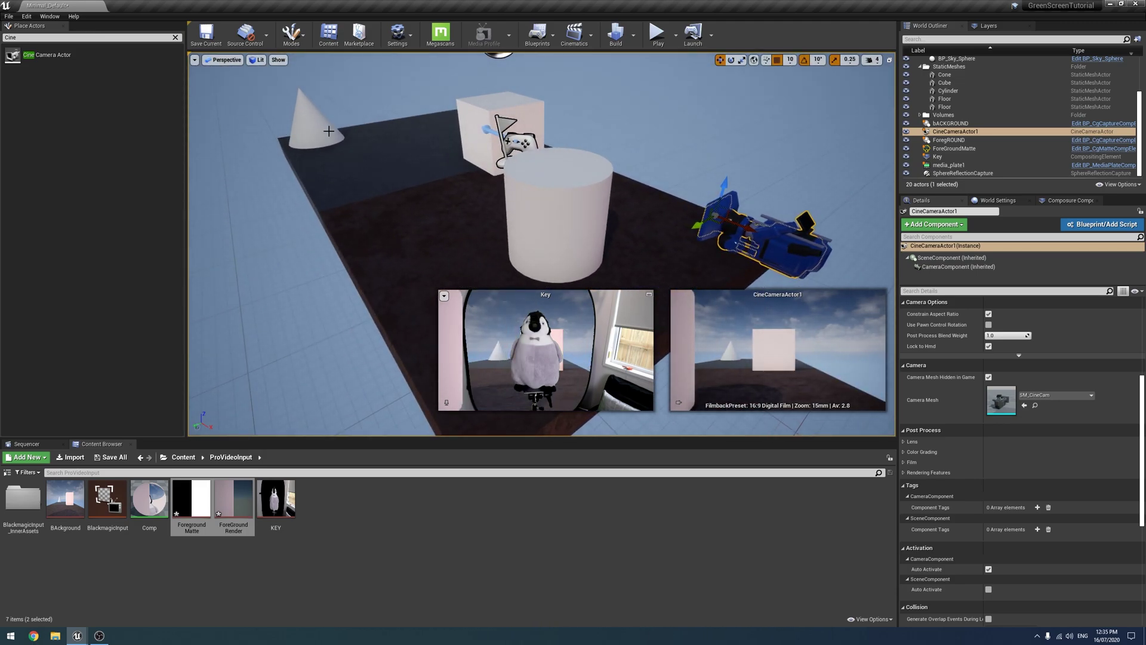
{"action": "left_click", "coordinate": [329, 131]}
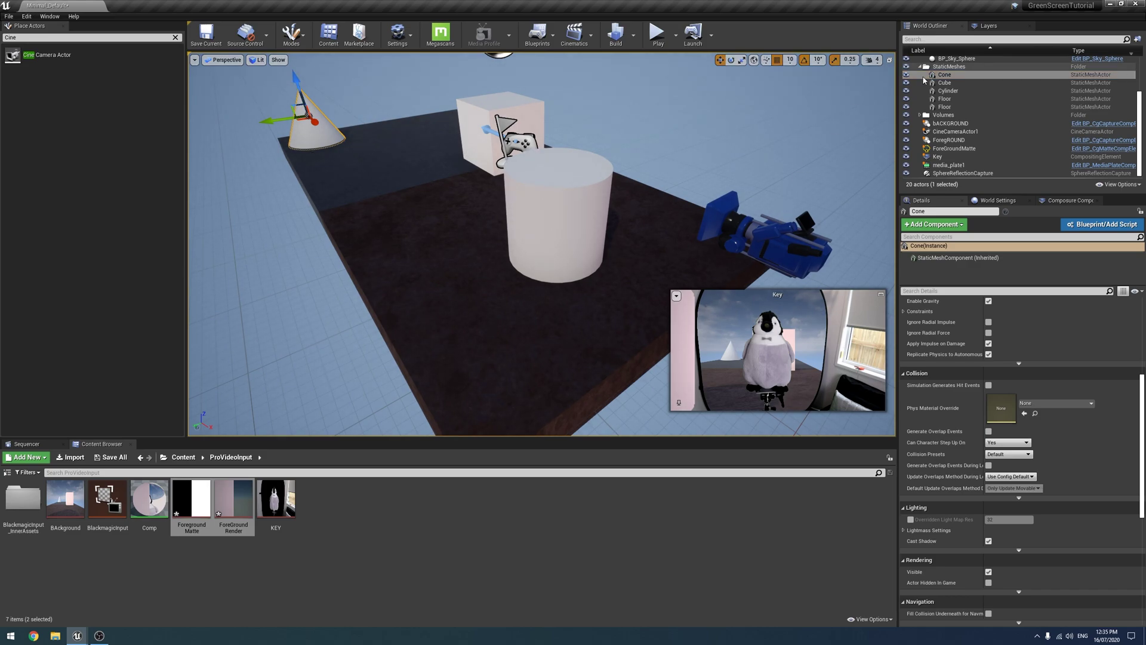
{"action": "left_click", "coordinate": [991, 26]}
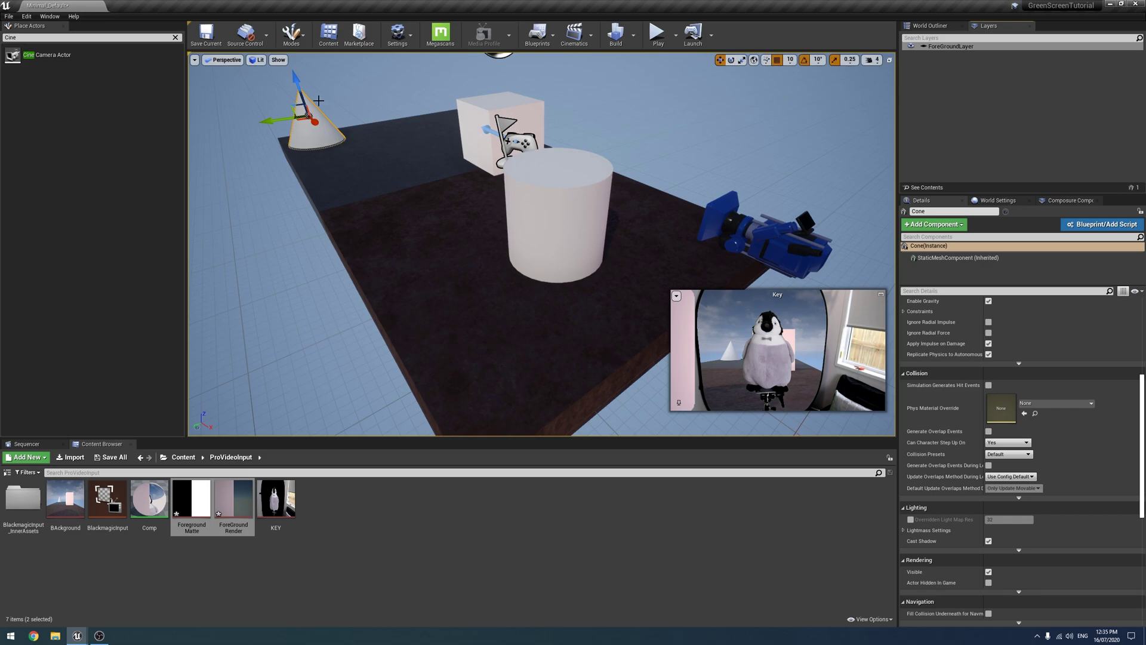
{"action": "right_click", "coordinate": [964, 48]}
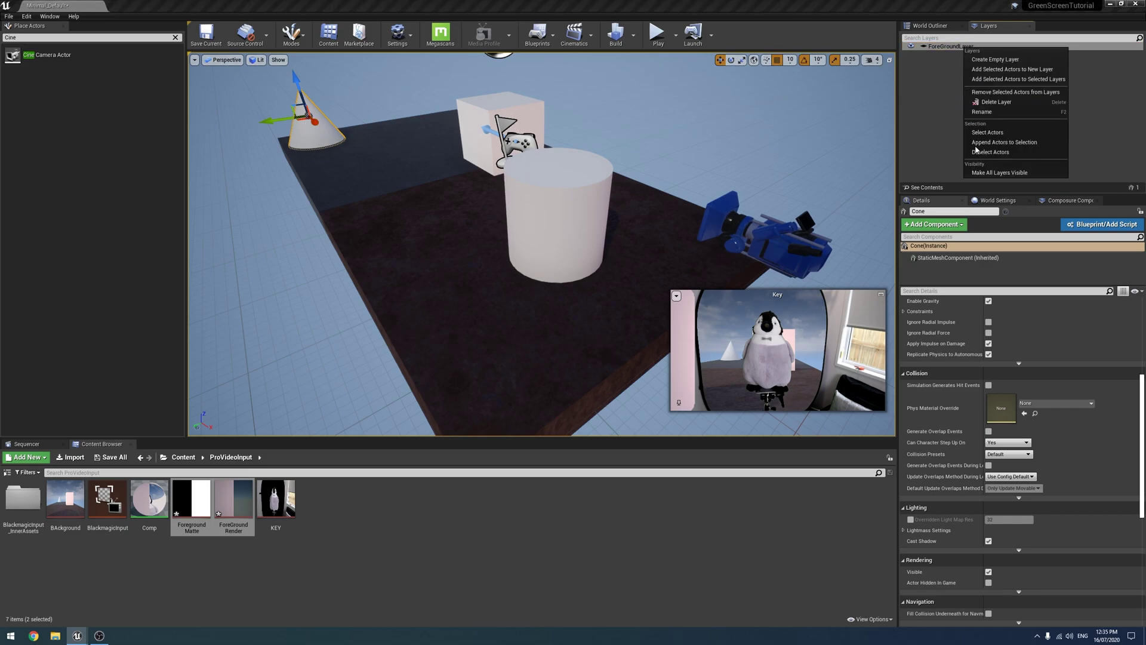
{"action": "left_click", "coordinate": [1022, 79]}
Select CineCameraActor1 again and slide it away from the cylinder to check the cone's layering in the Key preview.
{"action": "right_click_drag", "start_coordinate": [644, 149], "coordinate": [677, 137]}
{"action": "left_click", "coordinate": [934, 27]}
{"action": "double_click", "coordinate": [944, 132]}
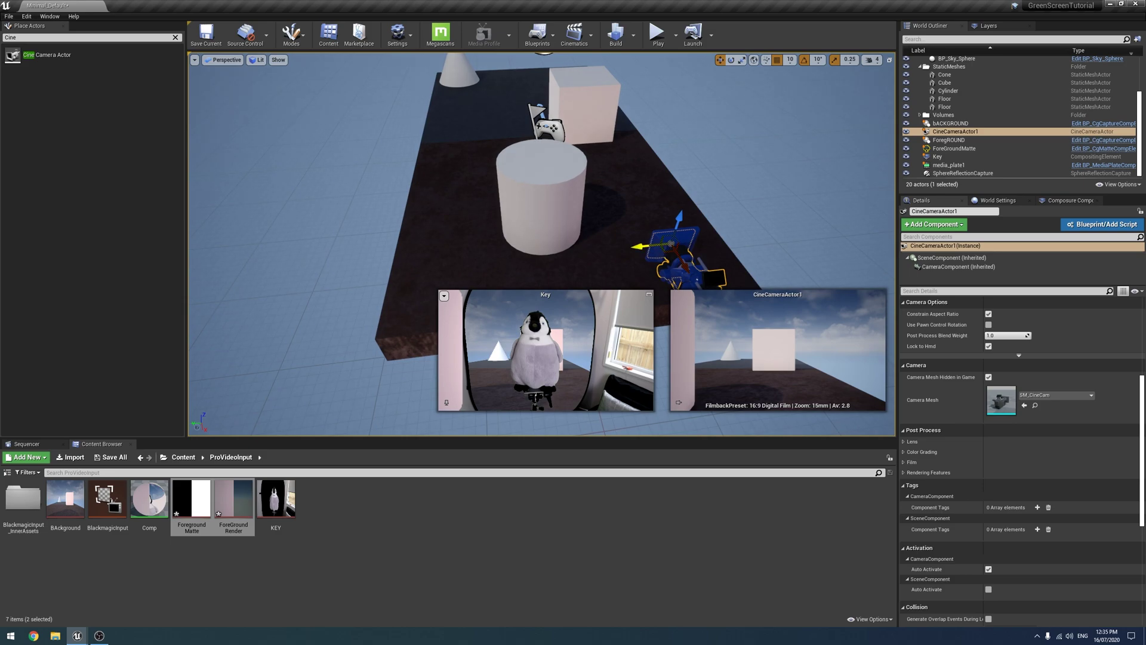
{"action": "left_click_drag", "start_coordinate": [652, 257], "coordinate": [725, 240]}
{"action": "right_click_drag", "start_coordinate": [726, 240], "coordinate": [633, 249]}
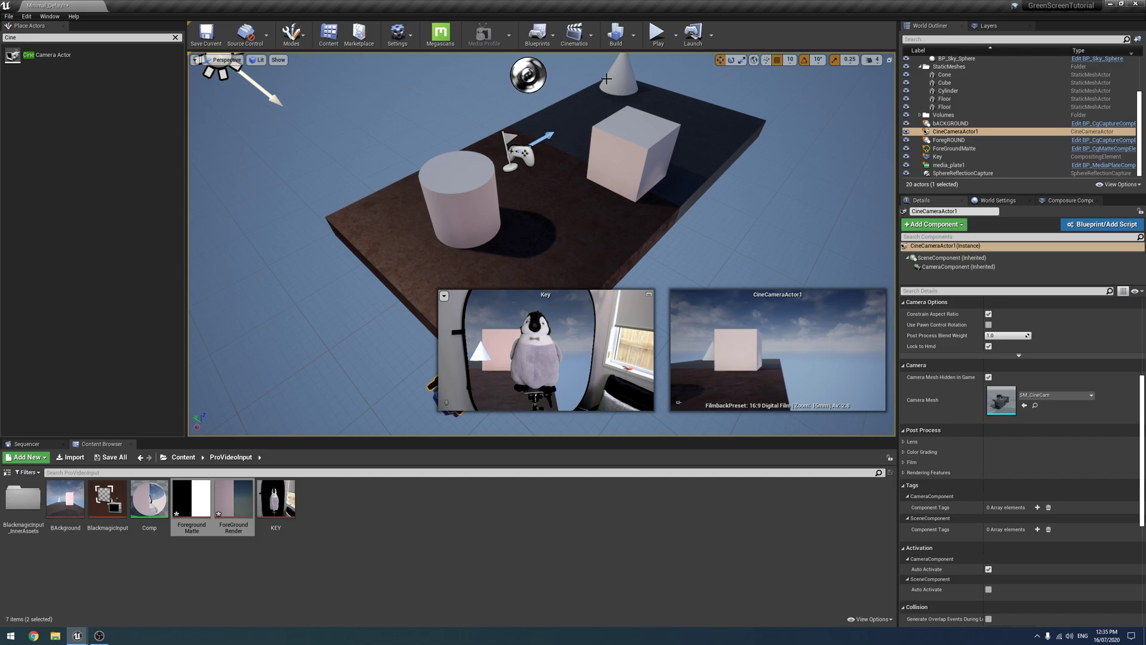
{"action": "mouse_move", "coordinate": [607, 78]}
{"action": "right_mouse_down"}
{"action": "mouse_move", "coordinate": [576, 167]}
{"action": "mouse_move", "coordinate": [597, 84]}
{"action": "right_mouse_up"}
{"action": "mouse_move", "coordinate": [472, 289]}
{"action": "right_mouse_down"}
{"action": "mouse_move", "coordinate": [457, 360]}
{"action": "mouse_move", "coordinate": [459, 298]}
{"action": "right_mouse_up"}
Slide CineCameraActor1 behind the cylinder and back out to the floor's far side edge, checking the foreground layering.
{"action": "right_click_drag", "start_coordinate": [220, 179], "coordinate": [493, 219]}
{"action": "left_click_drag", "start_coordinate": [576, 196], "coordinate": [346, 305]}
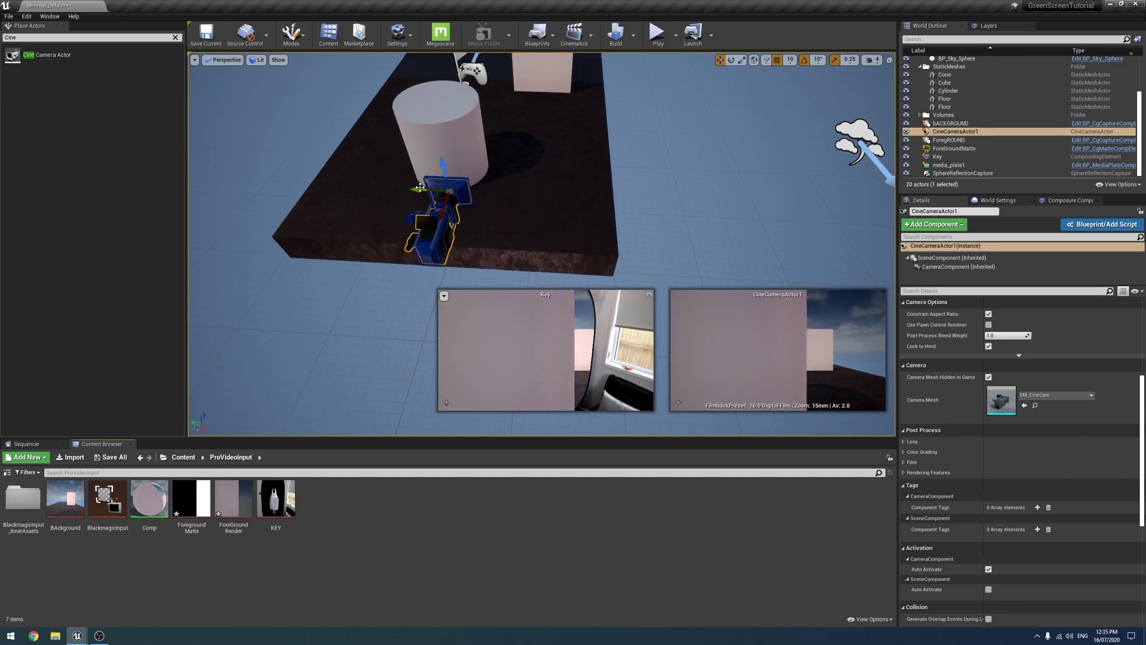
{"action": "left_click_drag", "start_coordinate": [422, 189], "coordinate": [522, 193]}
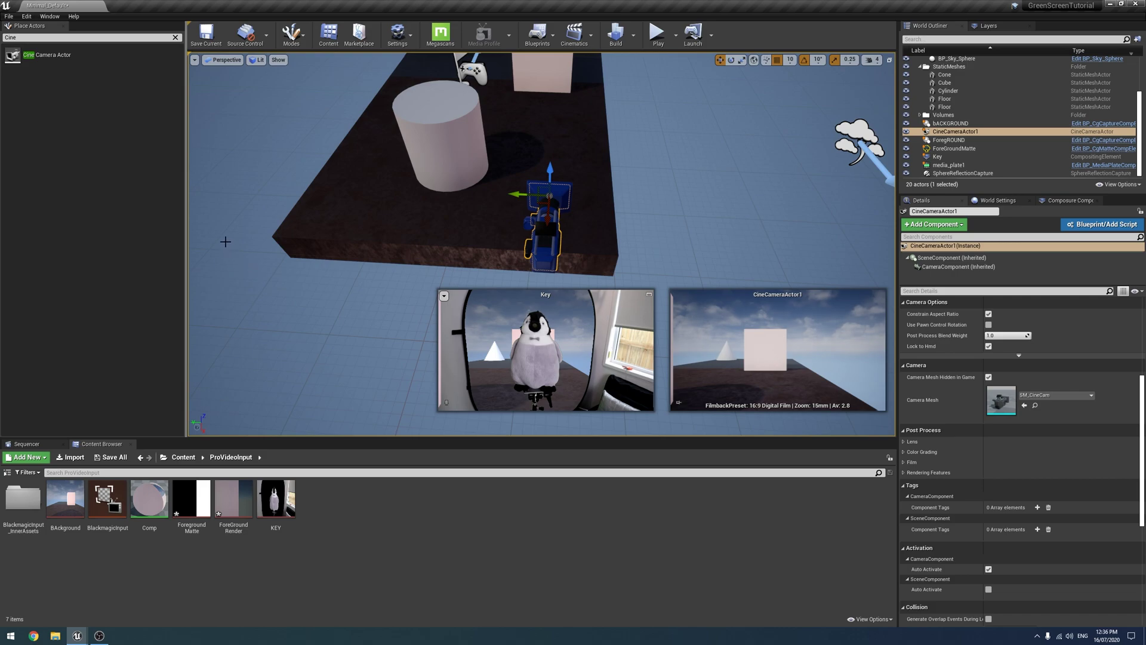
{"action": "left_click_drag", "start_coordinate": [510, 212], "coordinate": [571, 217]}
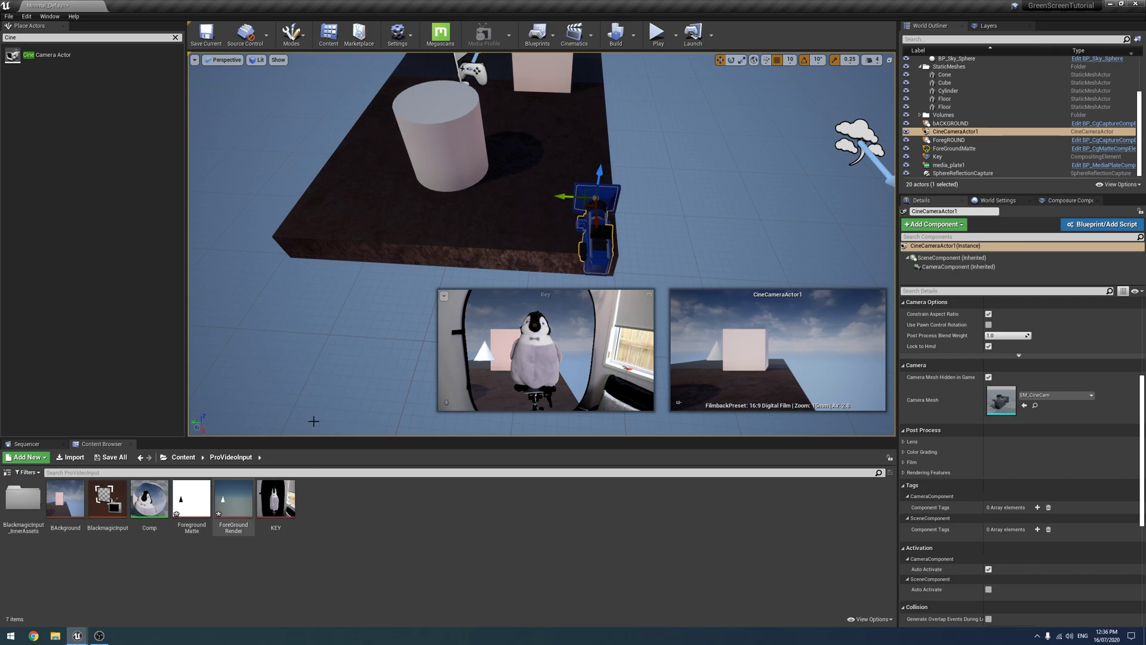
{"action": "right_click_drag", "start_coordinate": [542, 238], "coordinate": [534, 200]}
{"action": "key", "text": "s"}
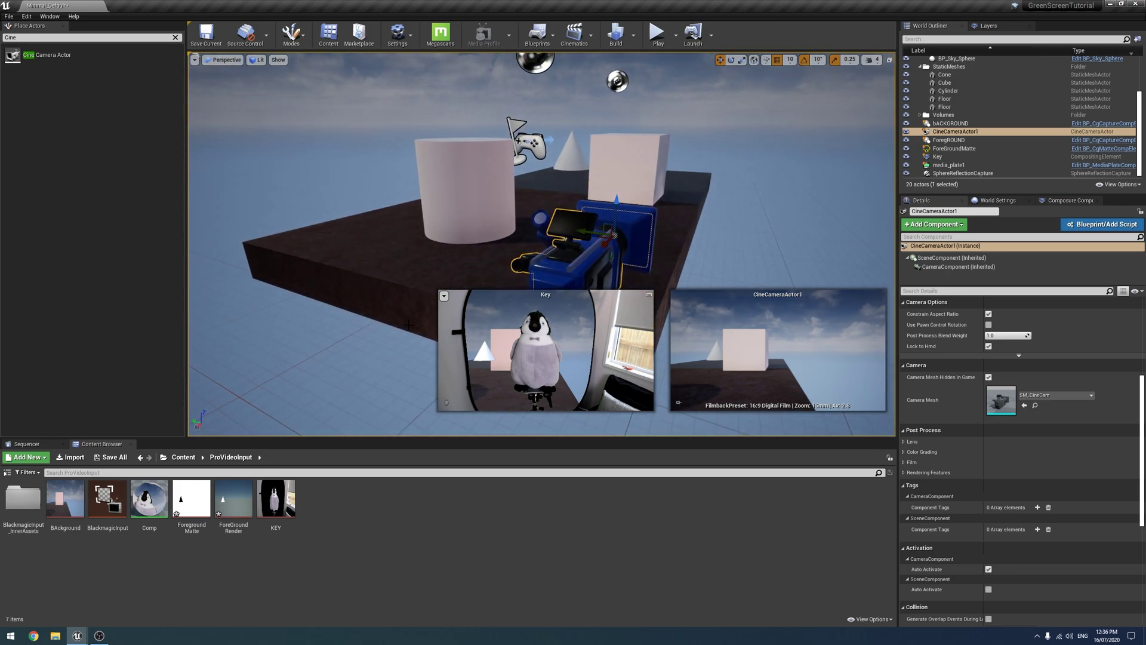